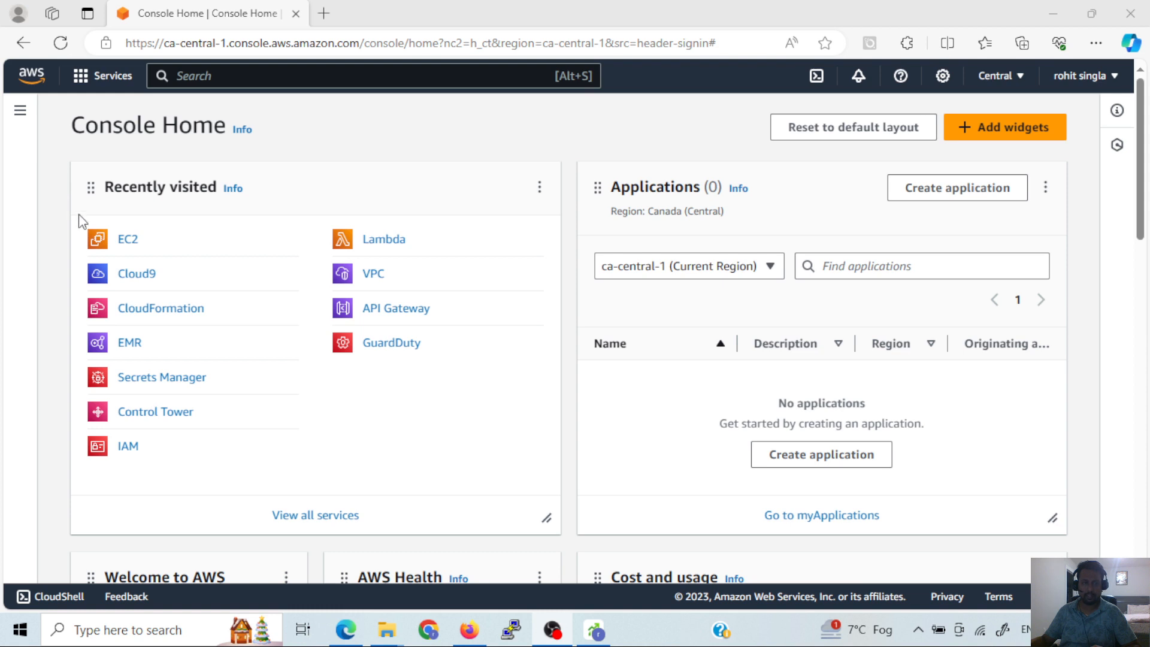
# Start launching a new EC2 instance from the running instances list and name it test
pyautogui.click(128, 241)
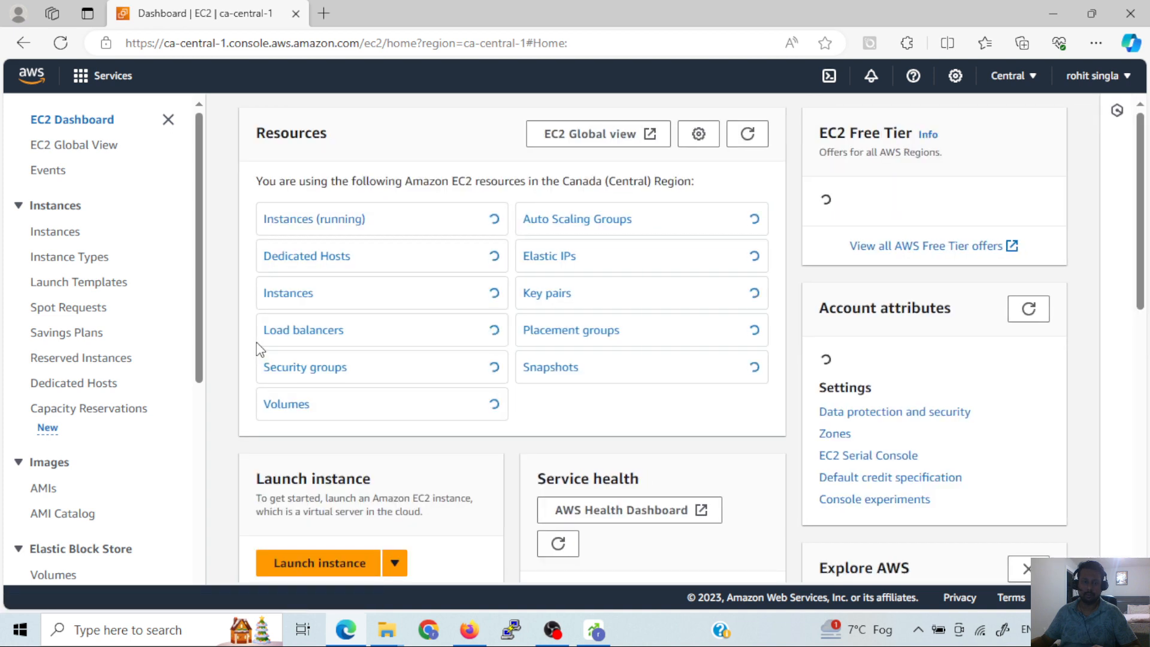
pyautogui.click(346, 220)
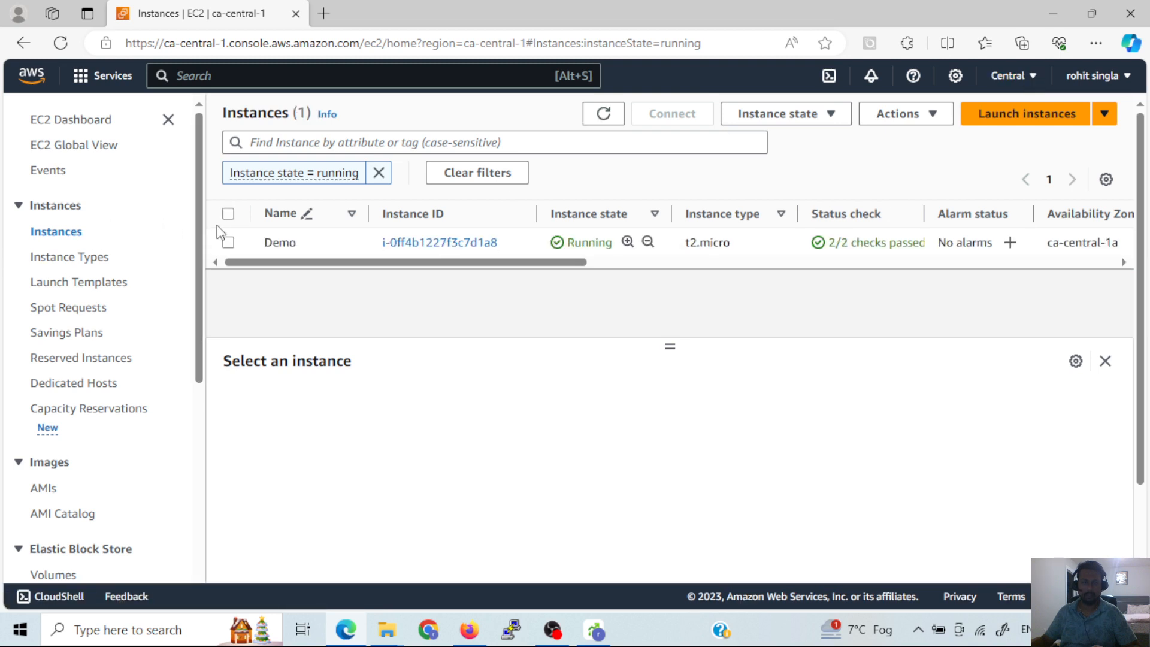
pyautogui.click(1006, 124)
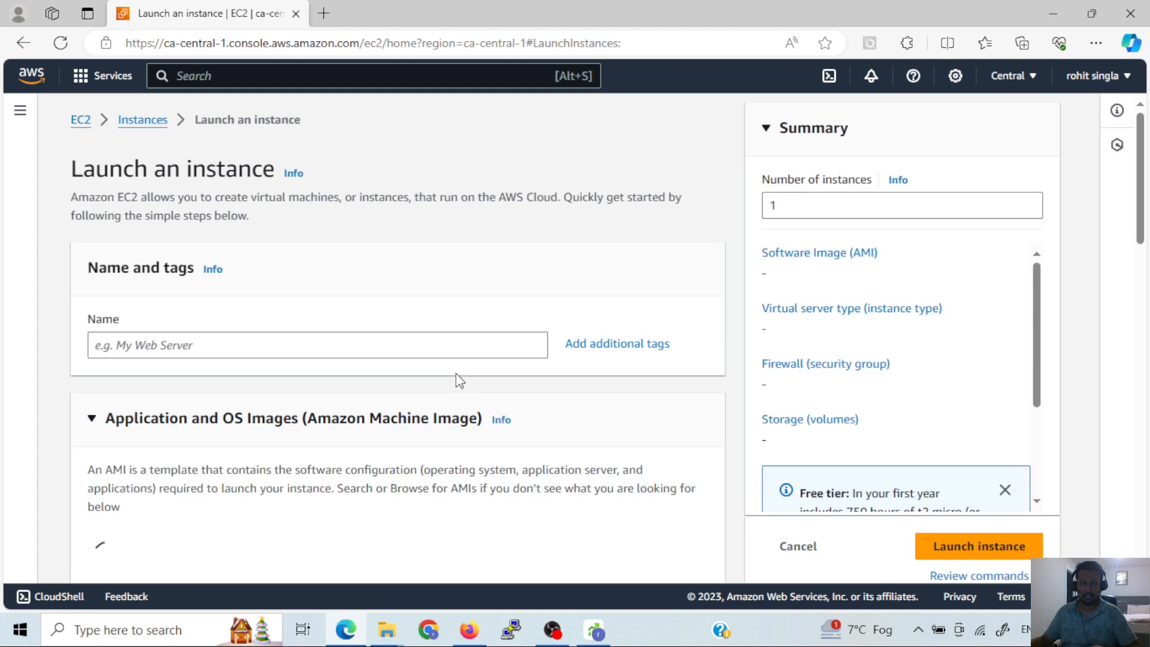
pyautogui.click(335, 344)
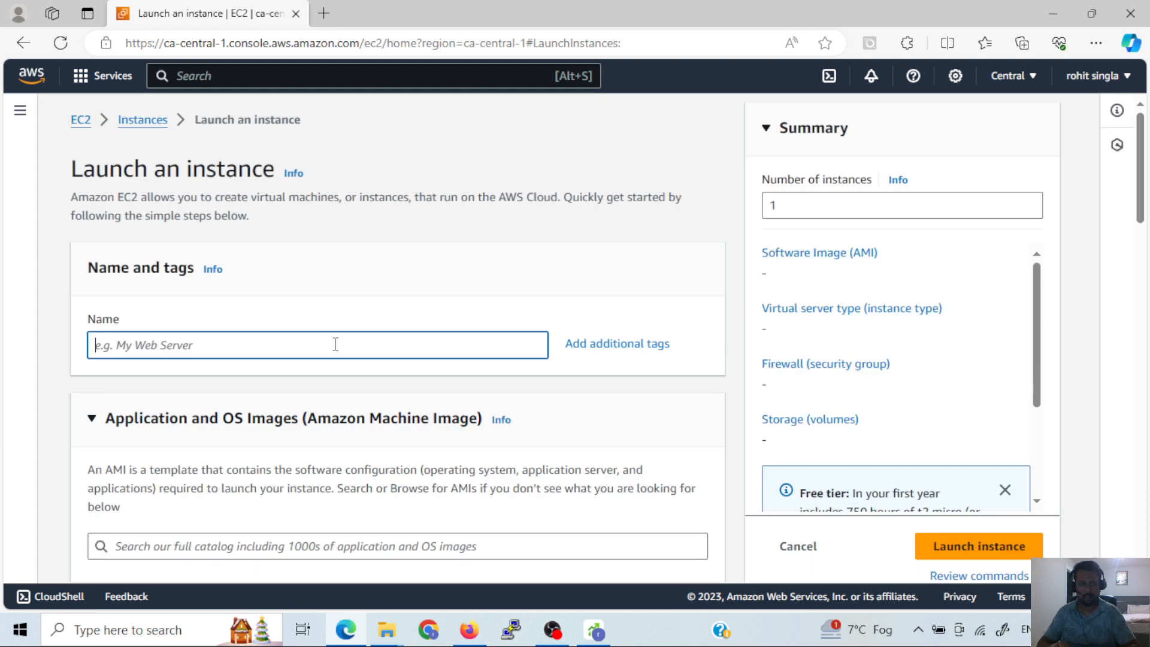
pyautogui.write('test')
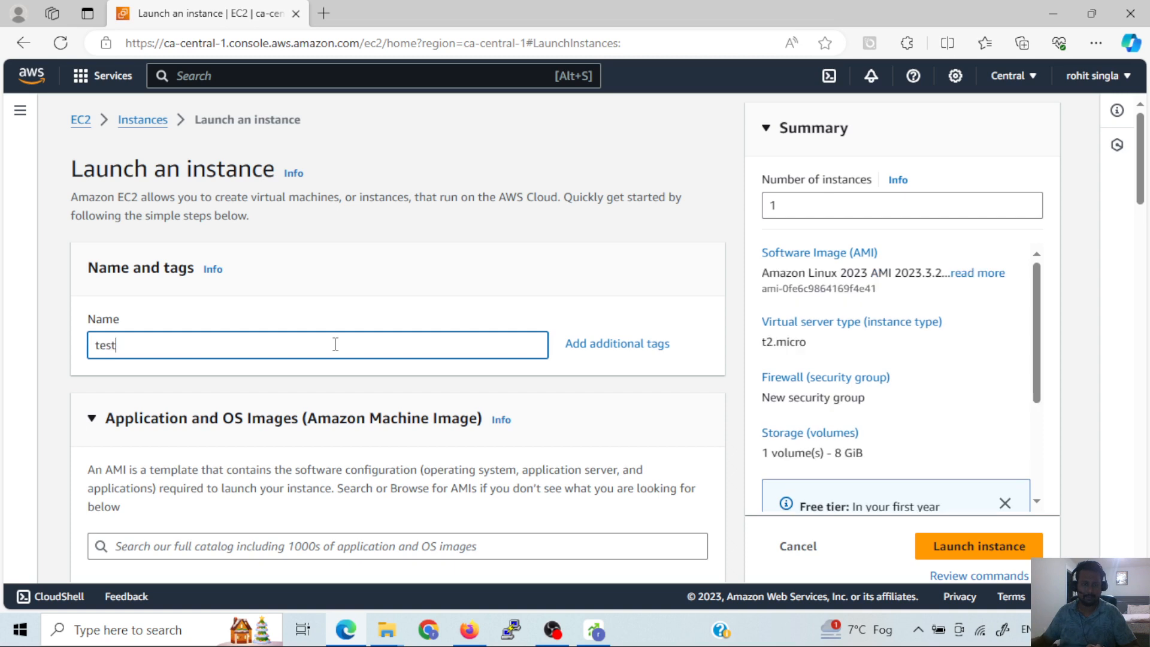
pyautogui.click(479, 269)
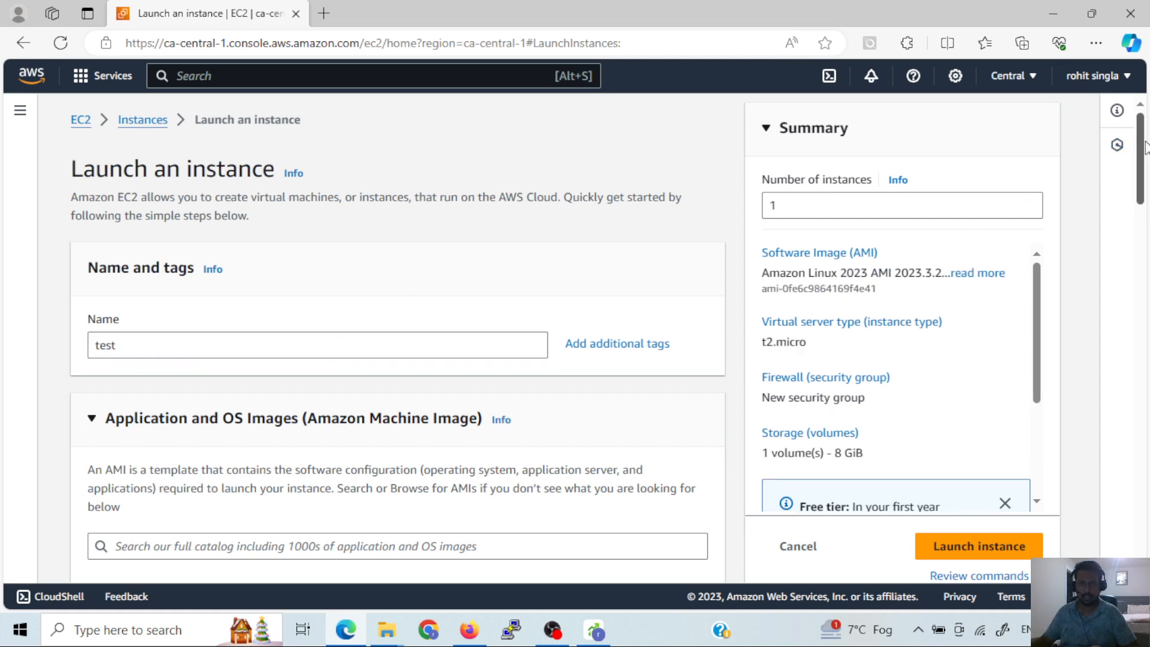
# Review the Amazon Machine Image settings and browse the available instance types without changing the selection
pyautogui.moveTo(1143, 148); pyautogui.dragTo(1141, 234)
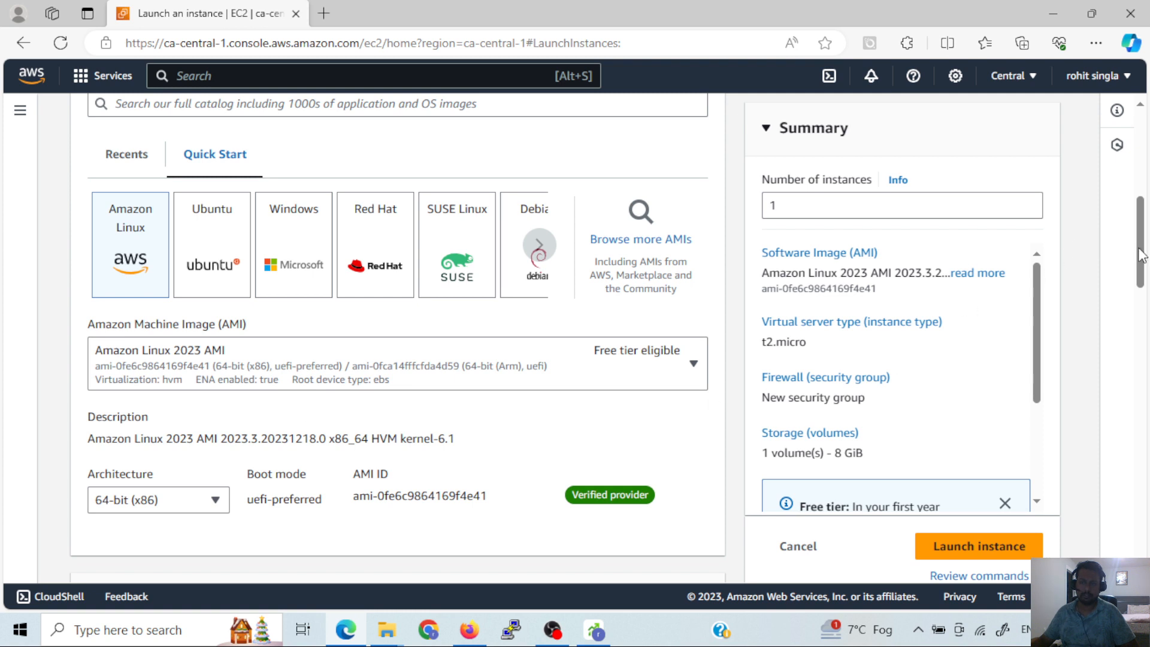
pyautogui.moveTo(1141, 254); pyautogui.dragTo(1143, 311)
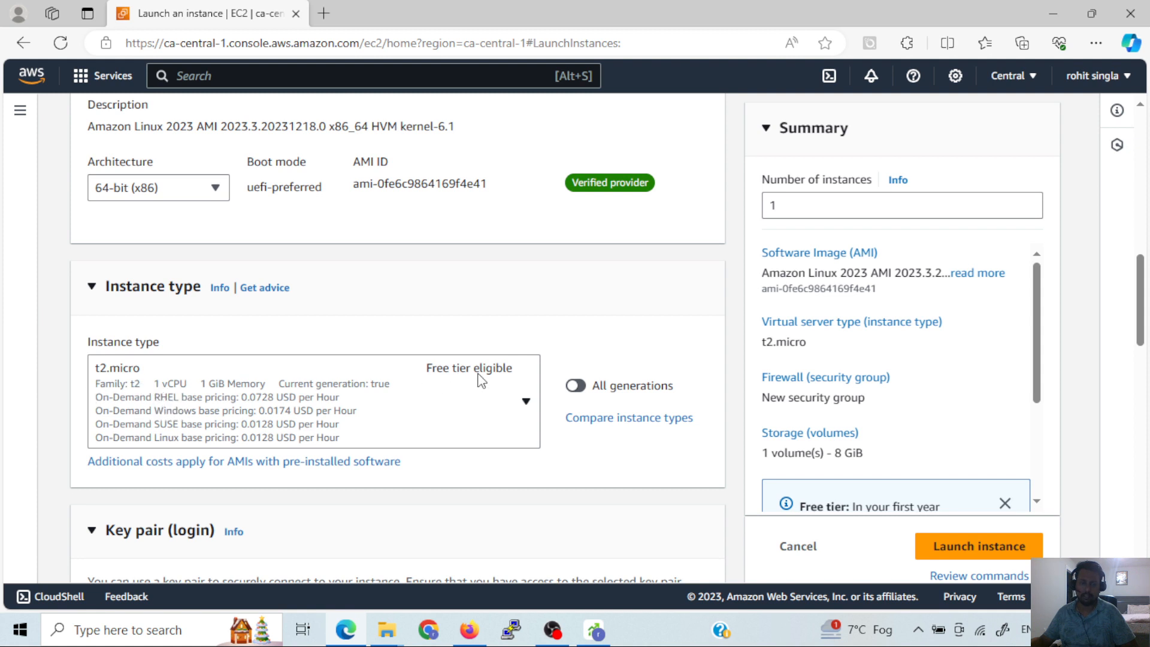
pyautogui.click(527, 403)
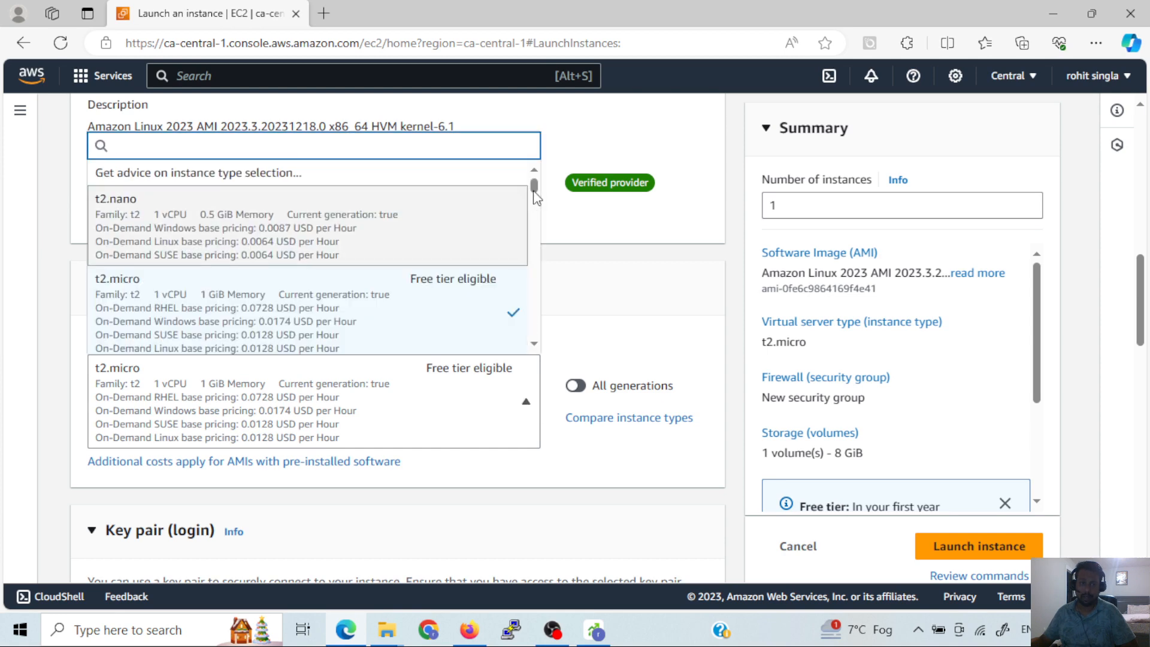
pyautogui.moveTo(533, 193); pyautogui.dragTo(533, 316)
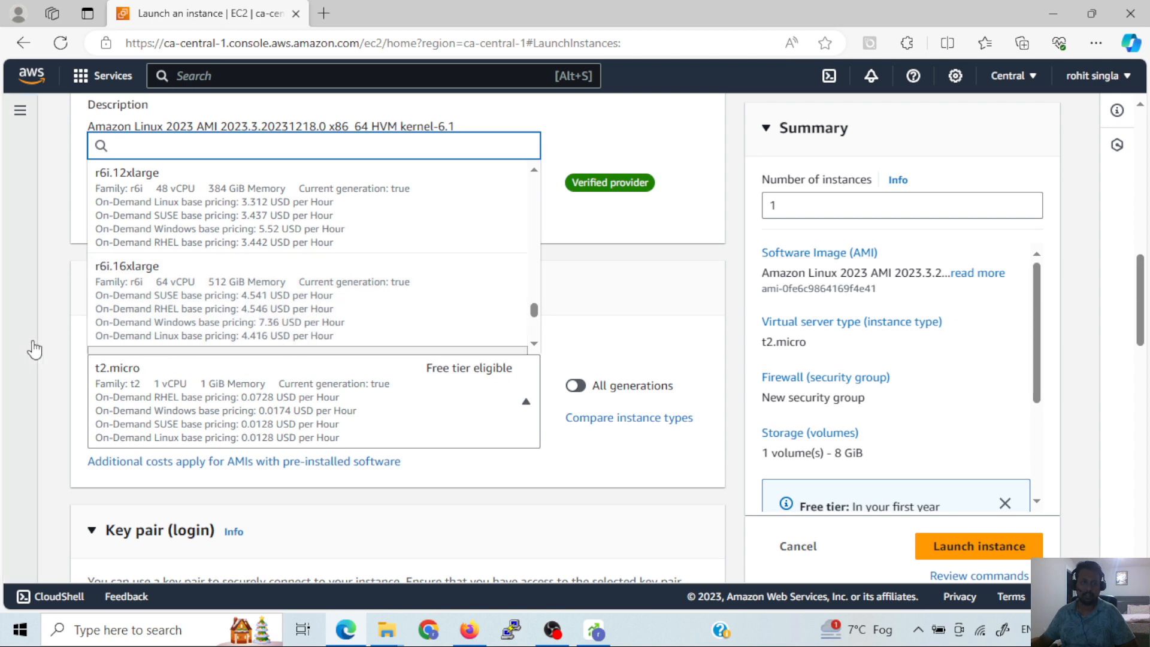
pyautogui.click(33, 350)
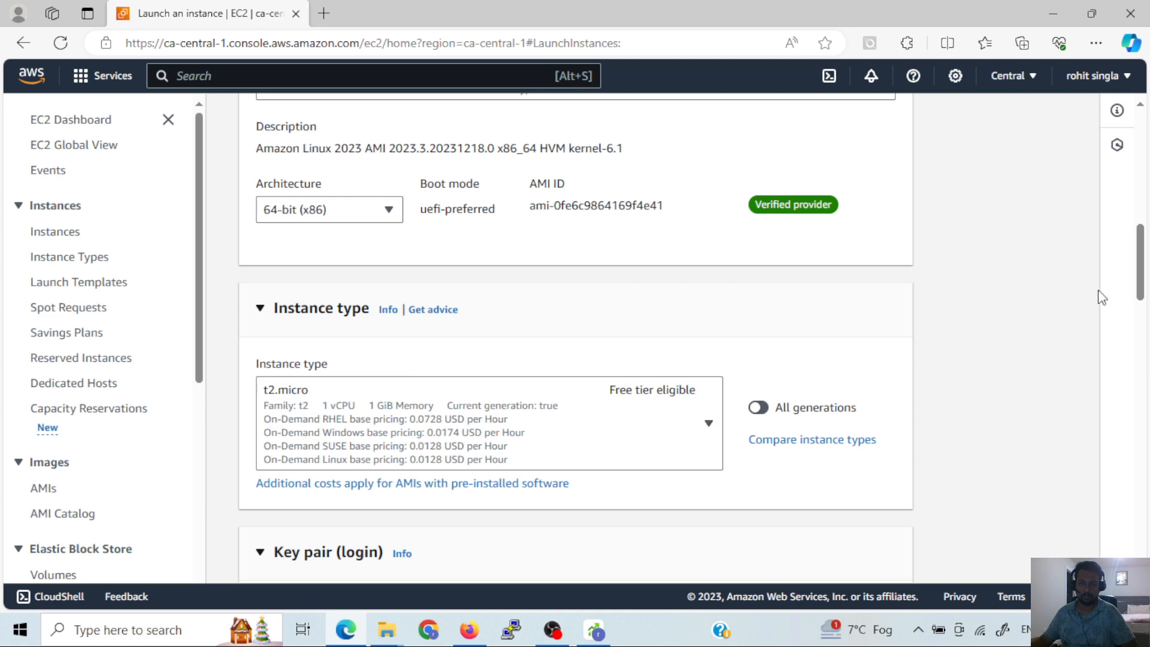
# Create an RSA key pair named test in .pem format for logging in to the instance
pyautogui.moveTo(1143, 273); pyautogui.dragTo(1144, 332)
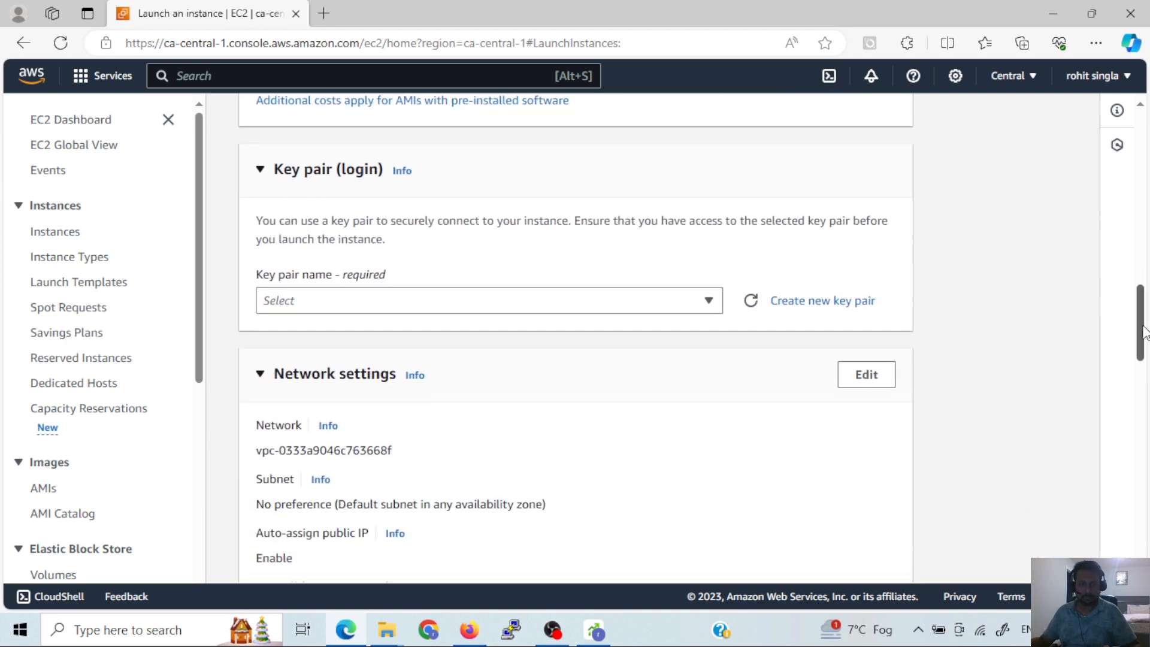
pyautogui.click(168, 119)
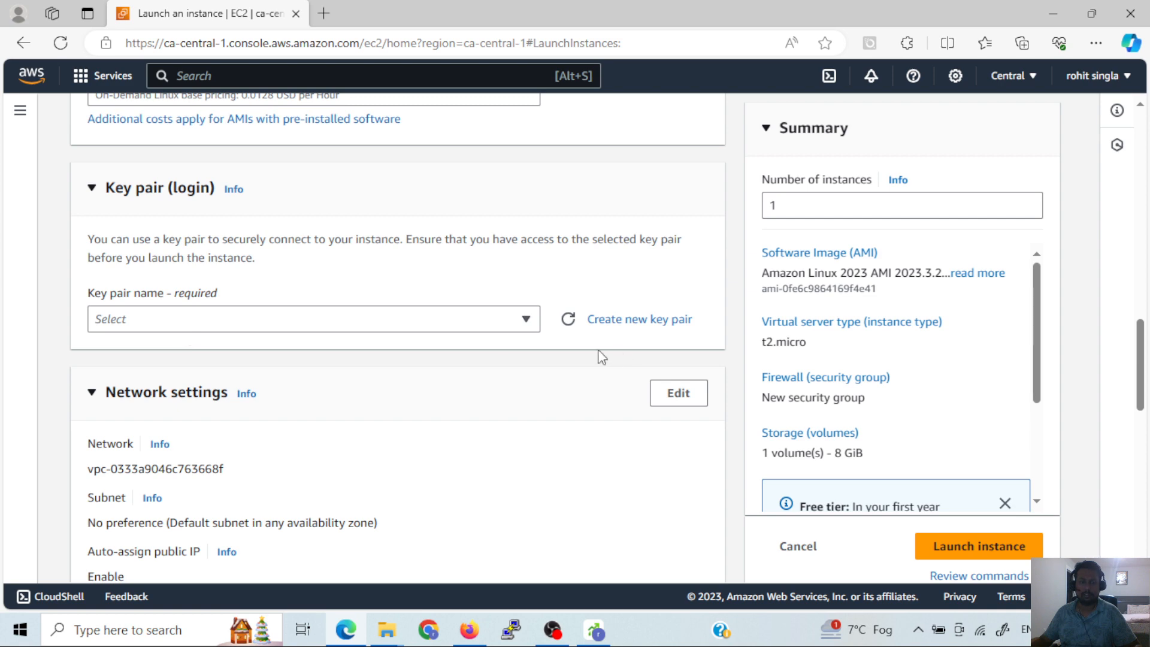
pyautogui.click(616, 323)
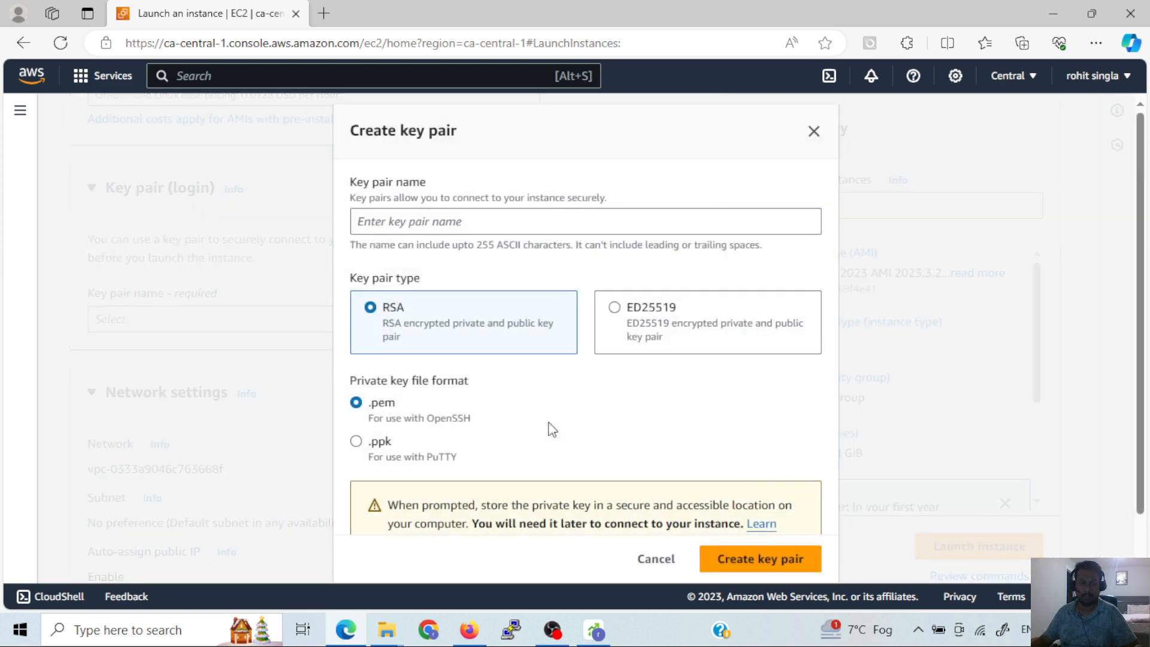
pyautogui.click(518, 221)
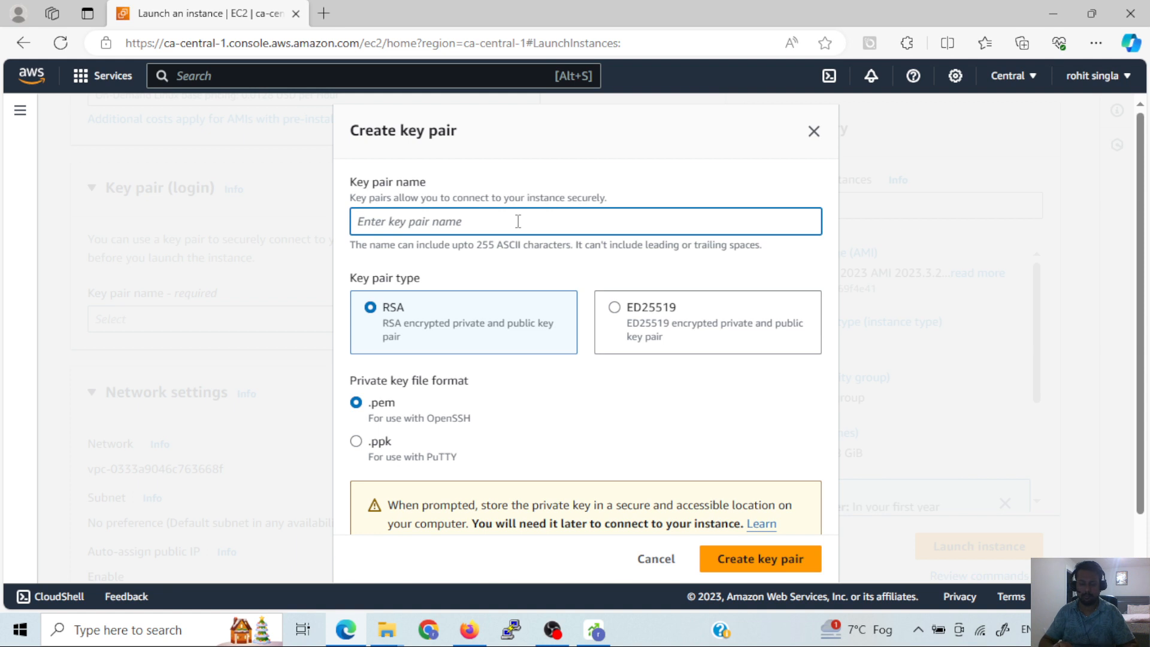
pyautogui.write('test')
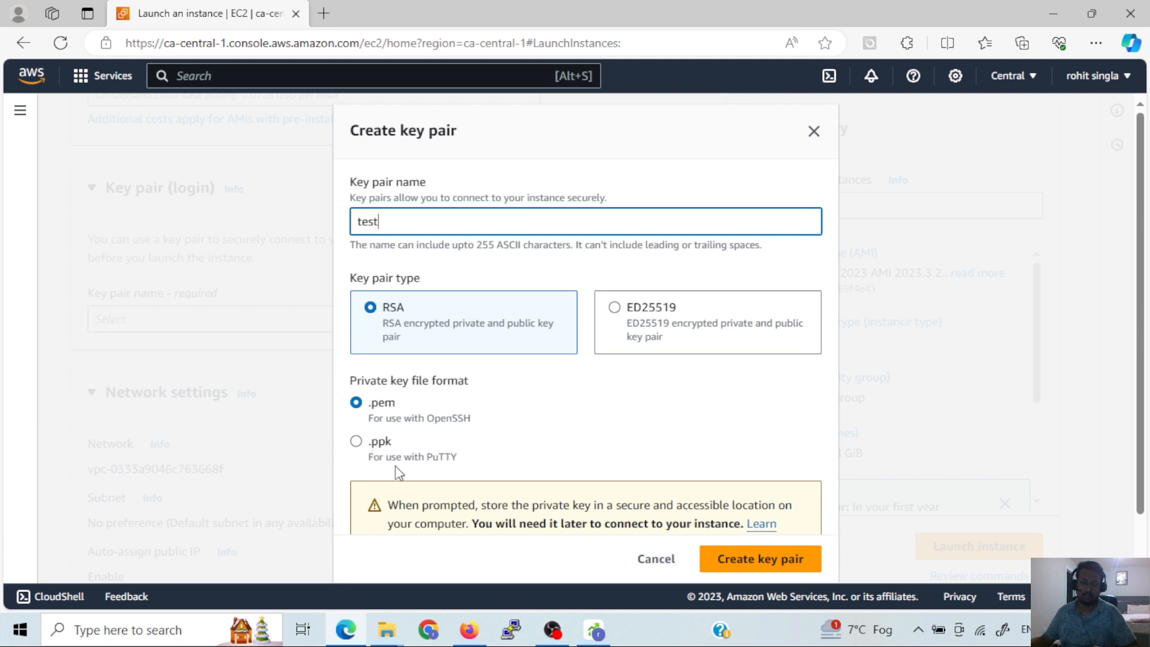
pyautogui.click(734, 563)
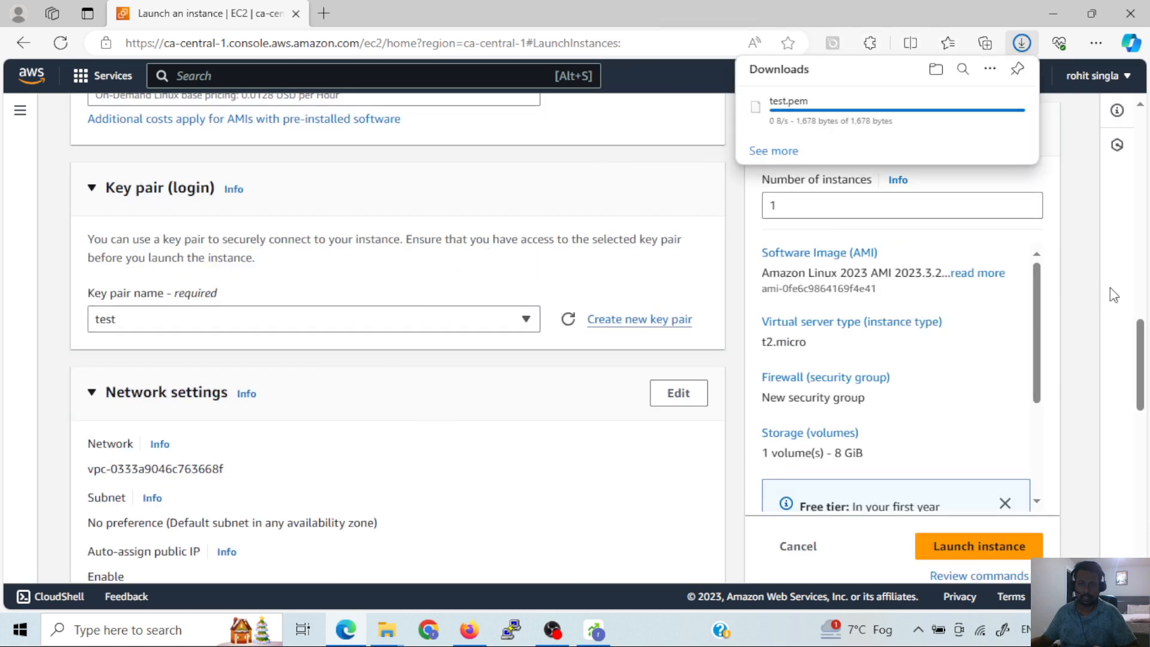
# Examine the firewall settings, comparing the existing security group option with creating a new security group
pyautogui.moveTo(1139, 350); pyautogui.dragTo(1147, 417)
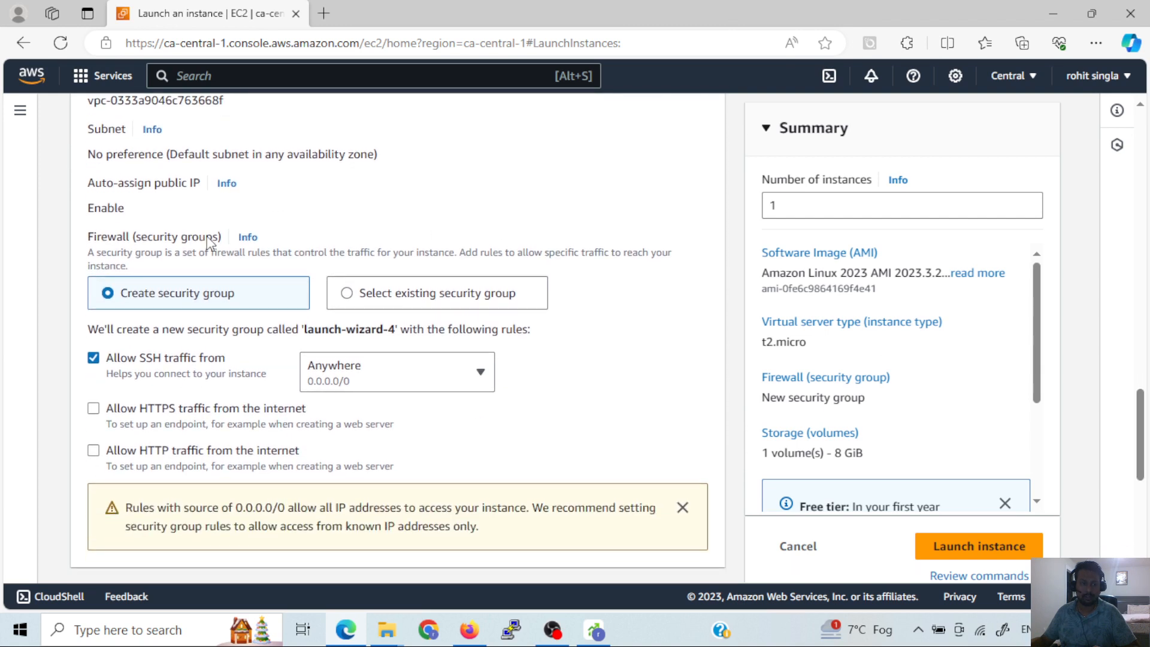
pyautogui.moveTo(221, 238); pyautogui.dragTo(141, 250)
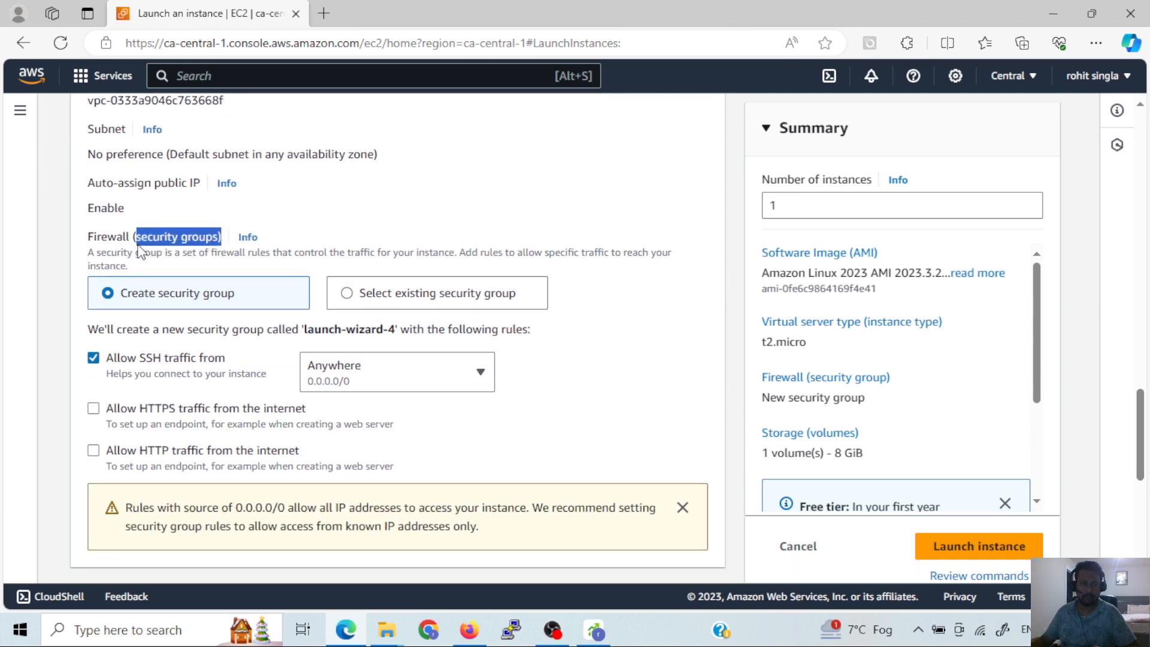
pyautogui.click(392, 190)
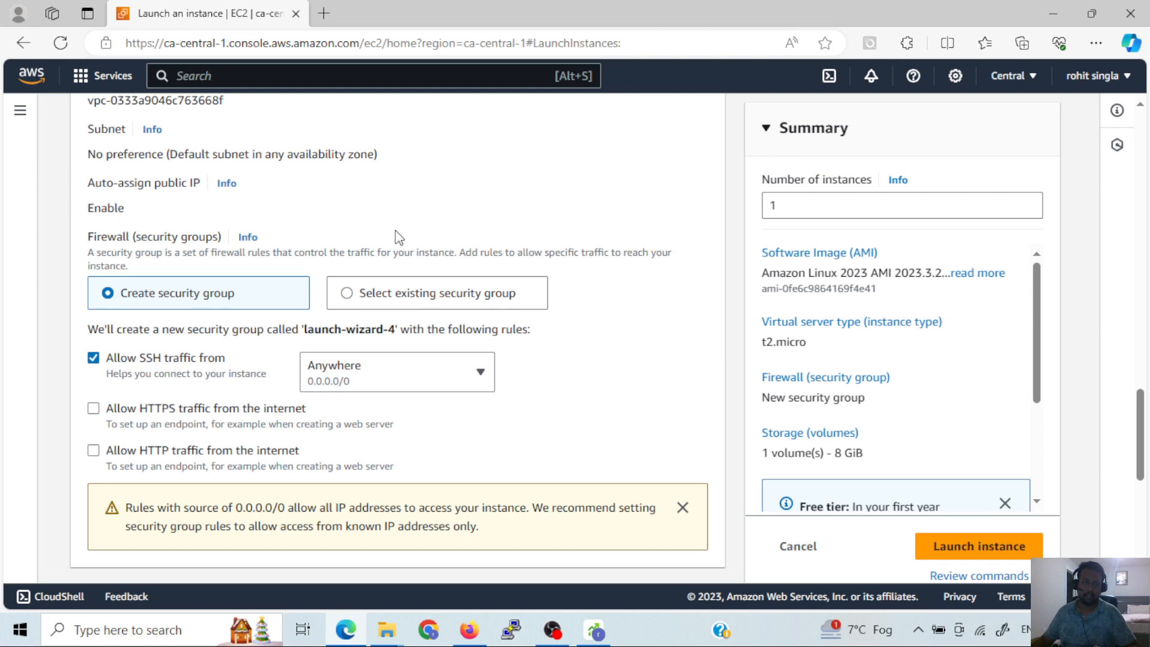
pyautogui.click(410, 293)
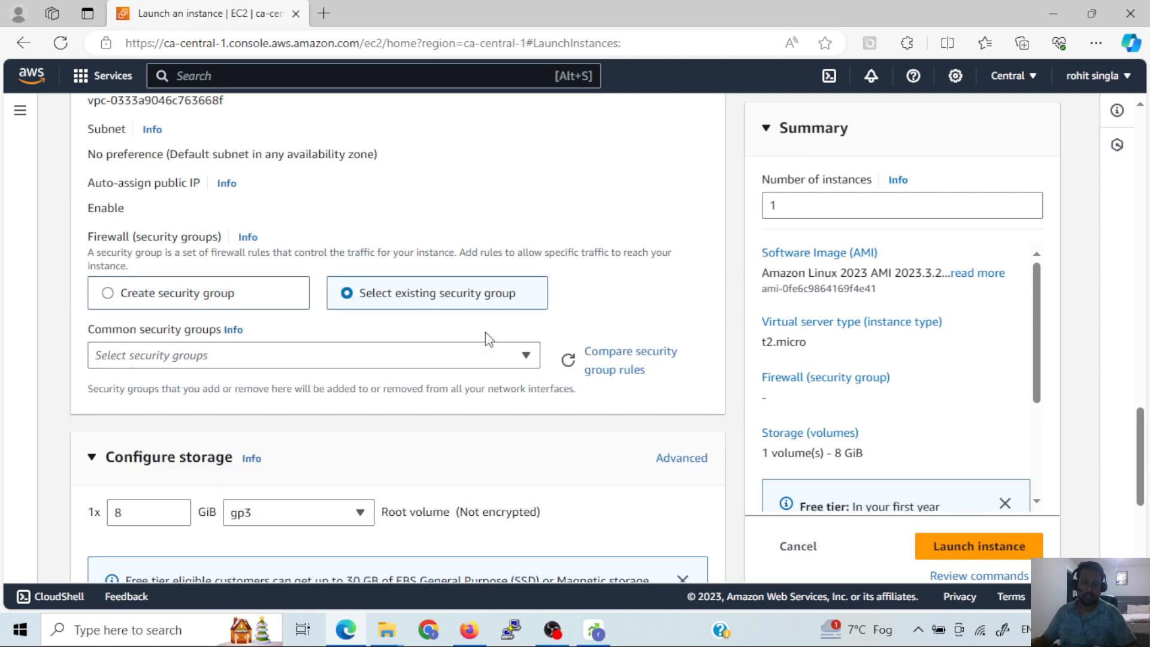
pyautogui.click(191, 293)
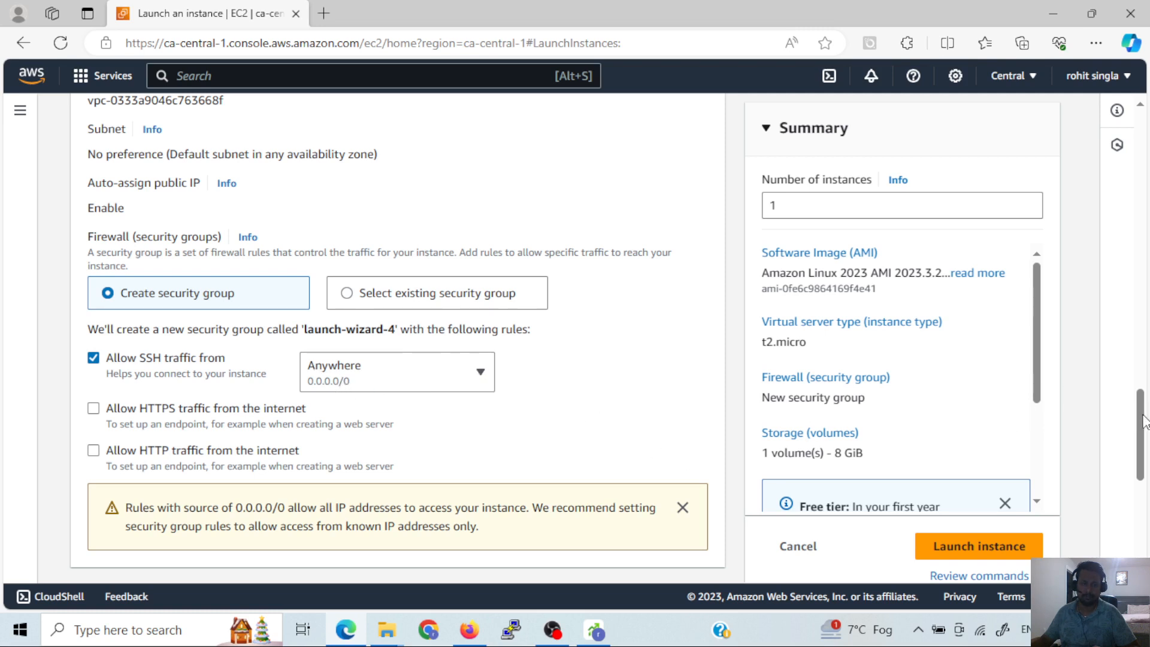
# Review the storage configuration and expand the Advanced details section
pyautogui.moveTo(1141, 419); pyautogui.dragTo(1145, 501)
pyautogui.scroll(3, 357, 282)
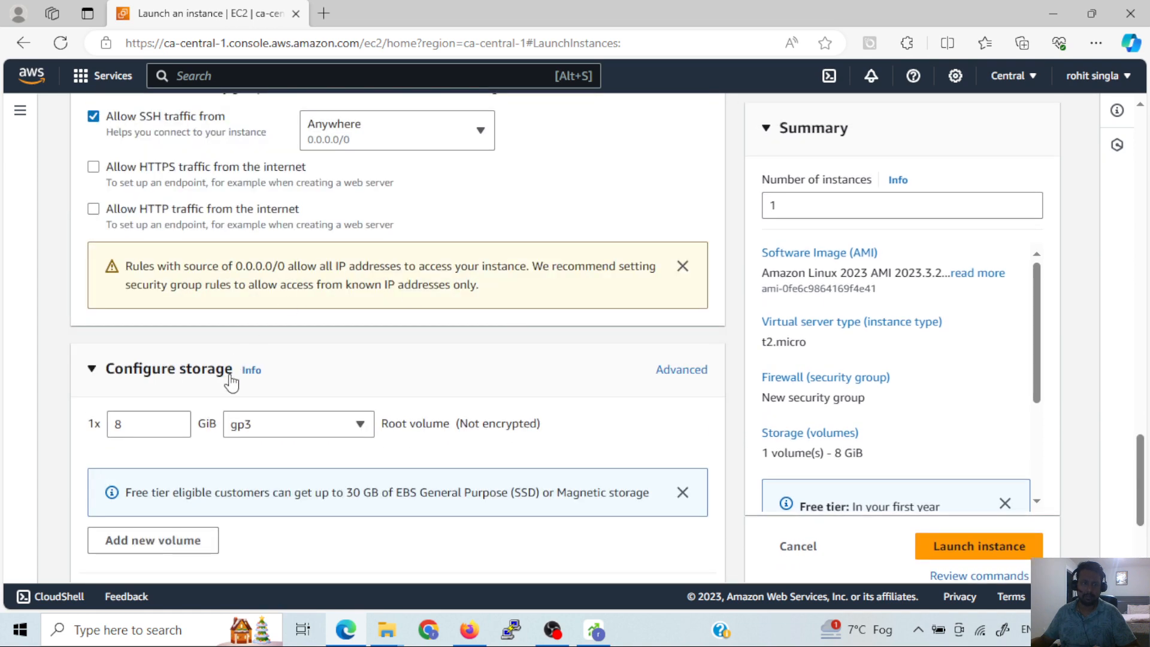
pyautogui.scroll(-3, 550, 464)
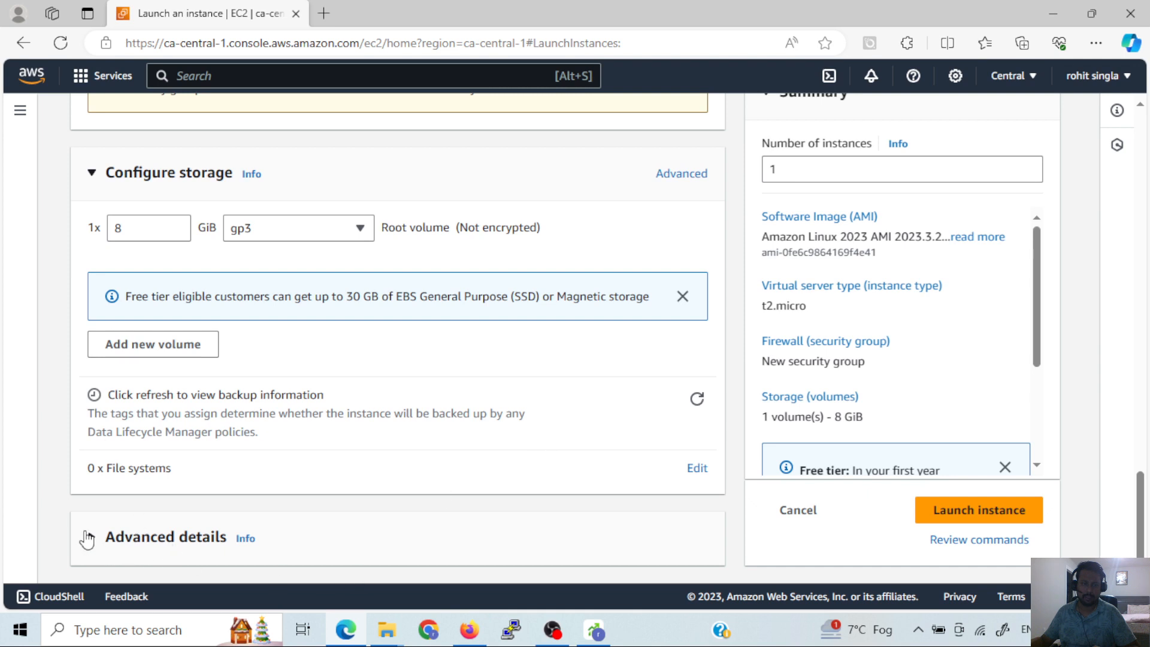
pyautogui.click(103, 543)
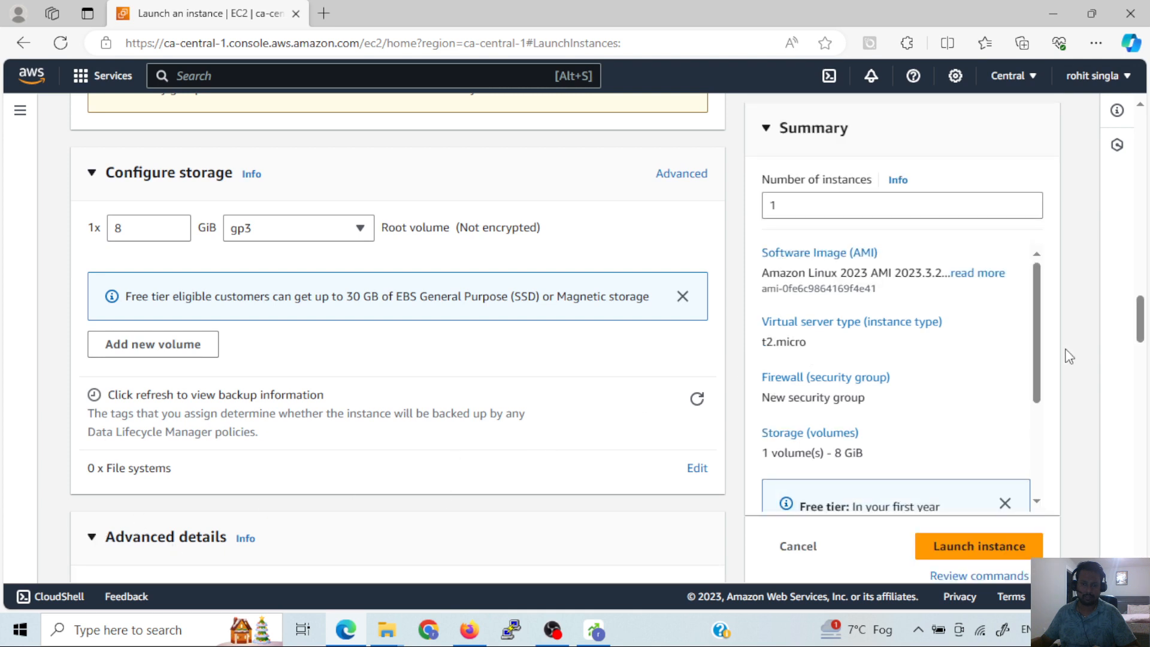
# Enter the command yum update -y as the instance's user data in the advanced details
pyautogui.moveTo(1139, 319); pyautogui.dragTo(1146, 425)
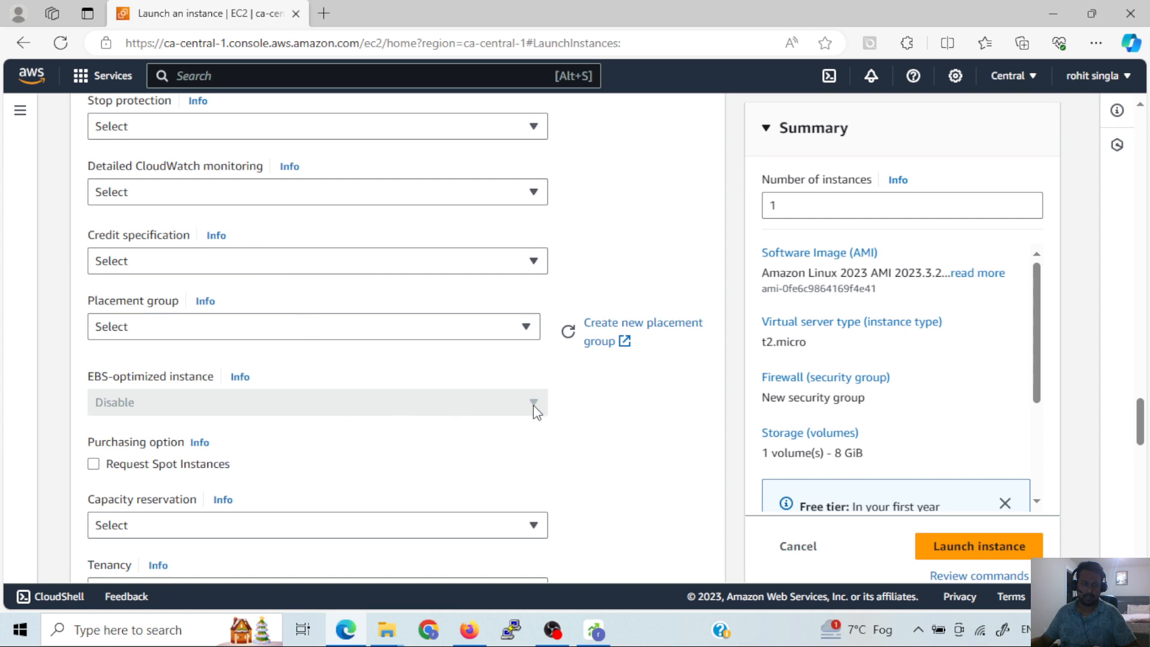
pyautogui.scroll(-15, 533, 413)
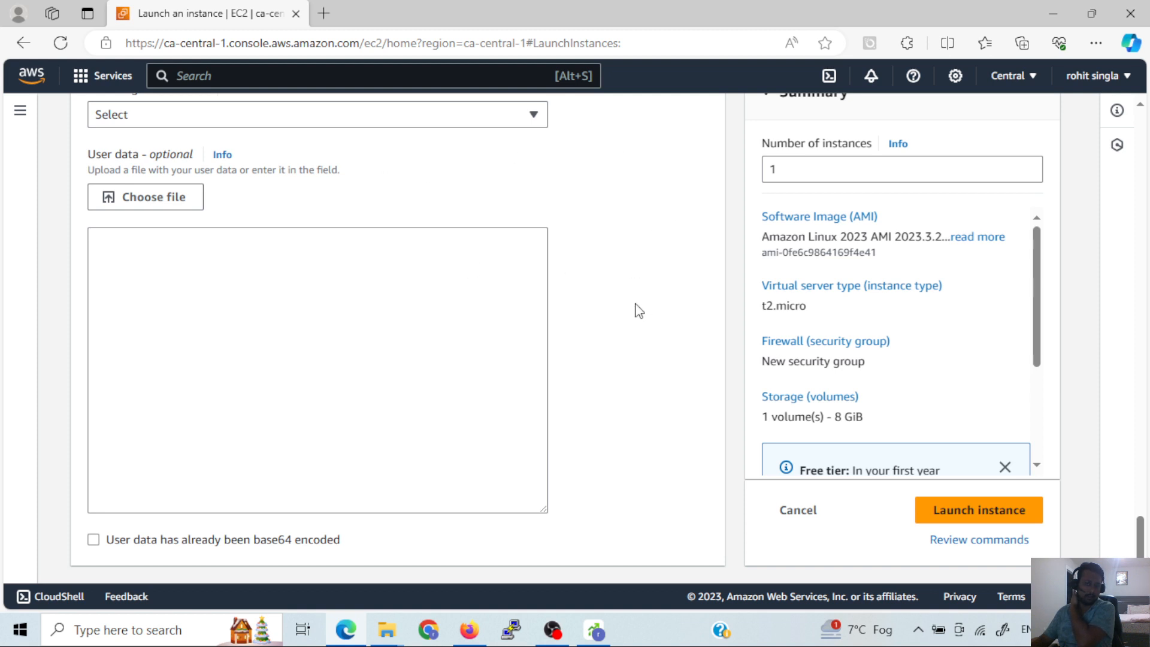
pyautogui.click(450, 273)
pyautogui.write('yu')
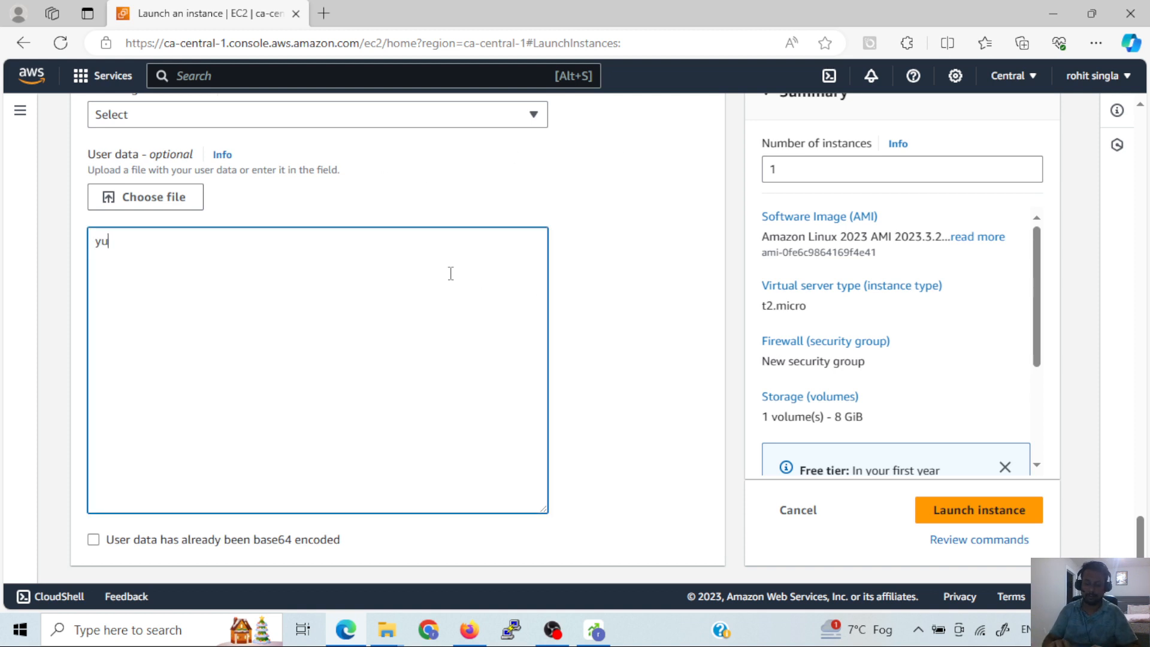
pyautogui.write('m updte')
pyautogui.press('BackSpace')
pyautogui.press('BackSpace')
pyautogui.write('ate ')
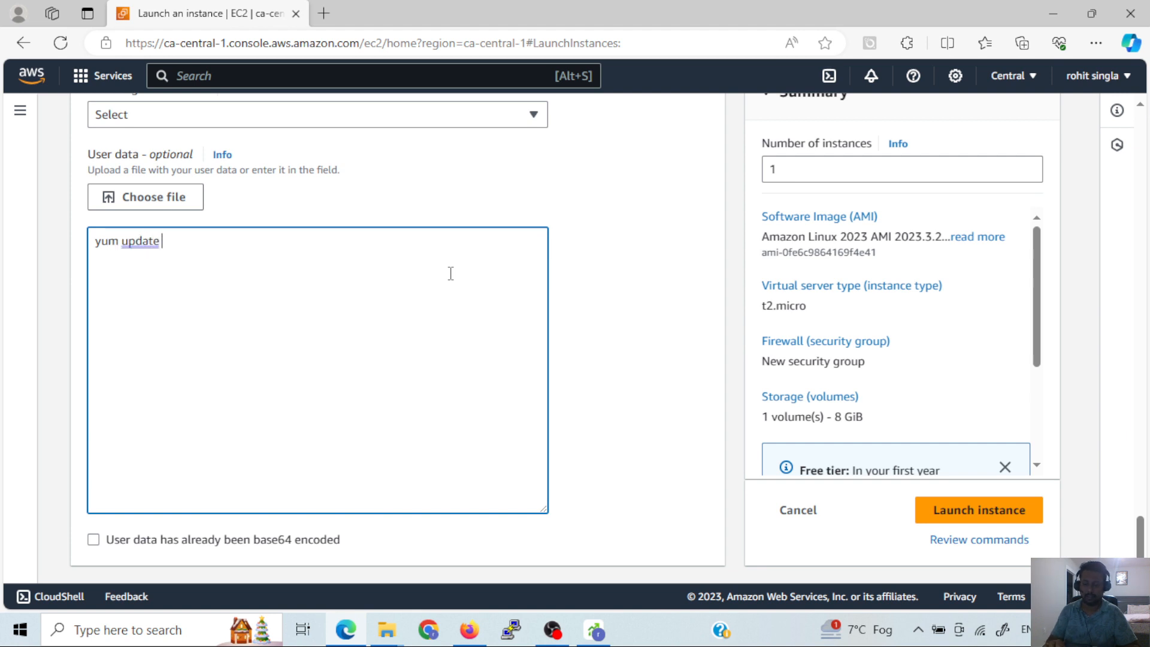
pyautogui.write('-y')
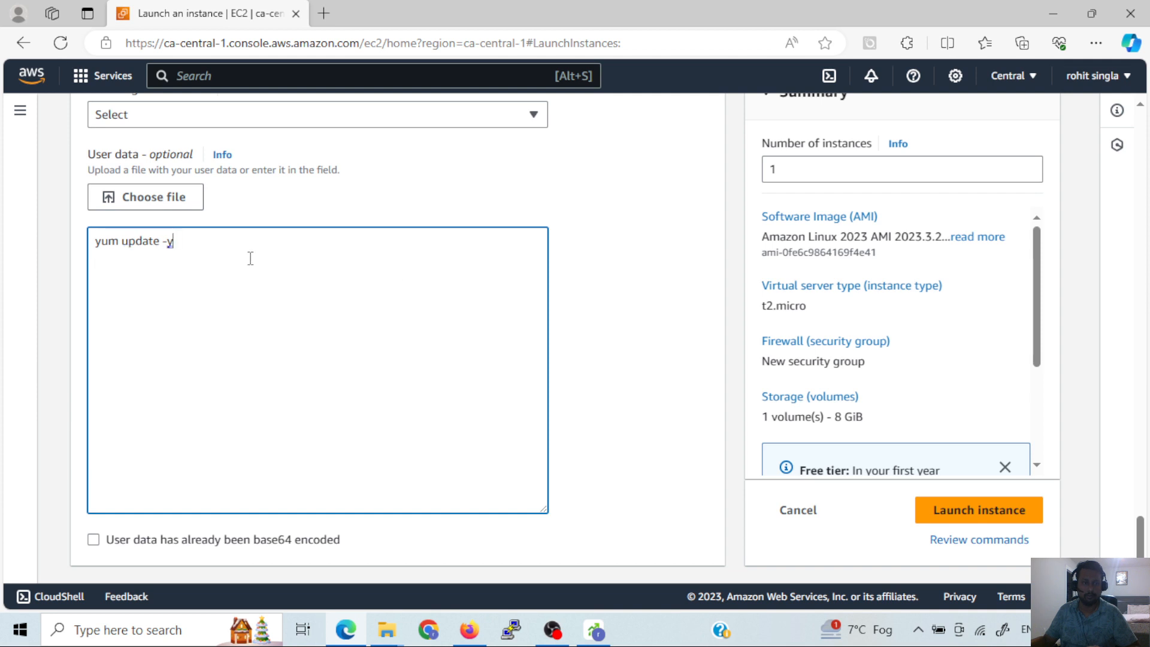
pyautogui.click(467, 212)
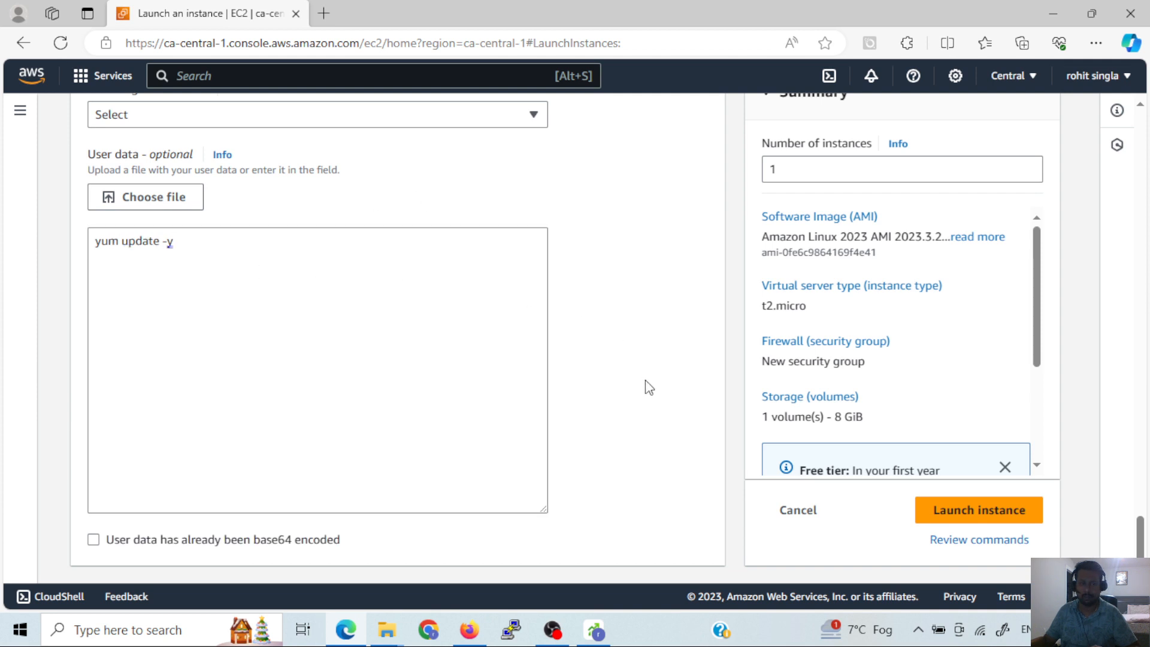
# Launch the configured instance, return to the Instances list and refresh it
pyautogui.click(1006, 512)
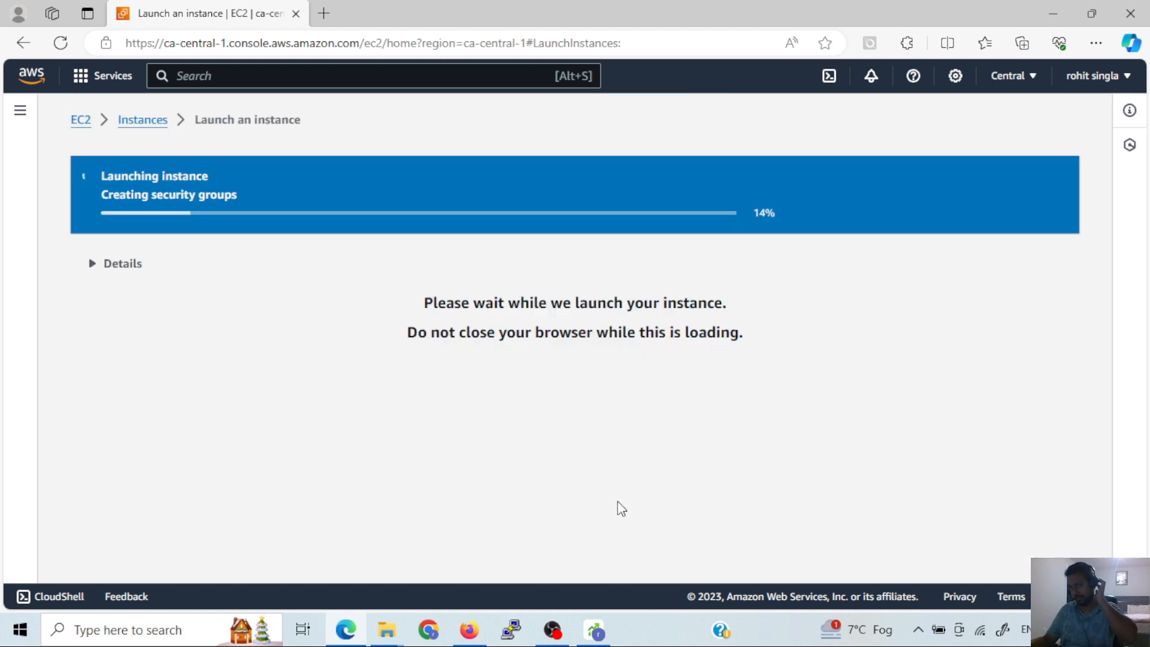
pyautogui.click(155, 123)
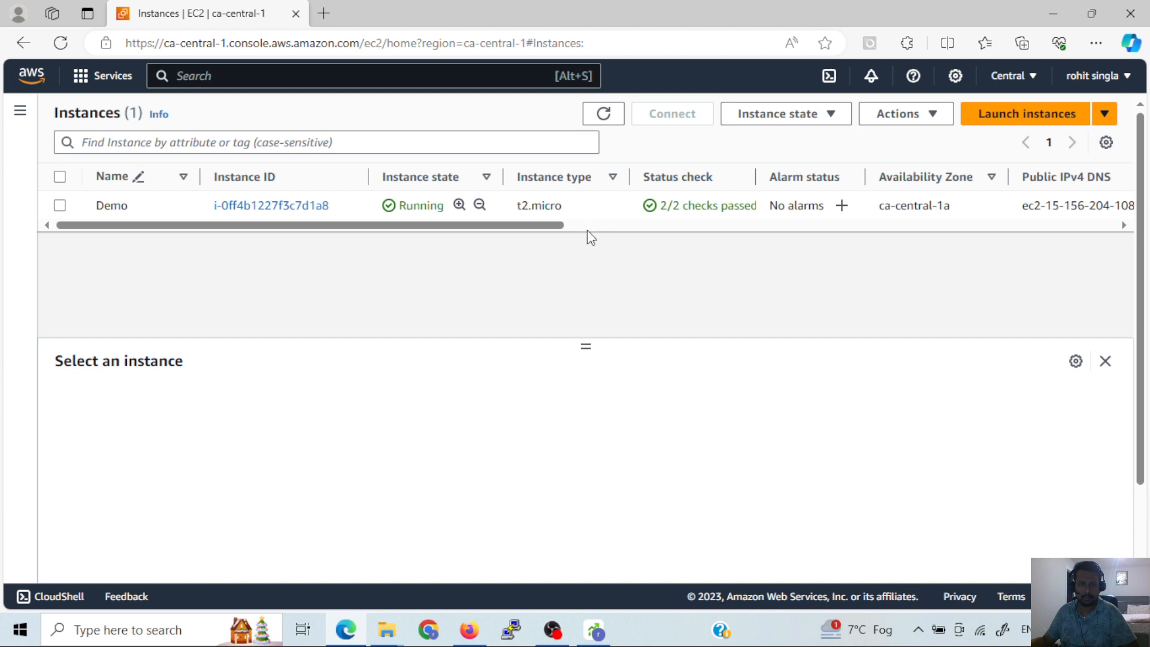
pyautogui.scroll(-2, 315, 142)
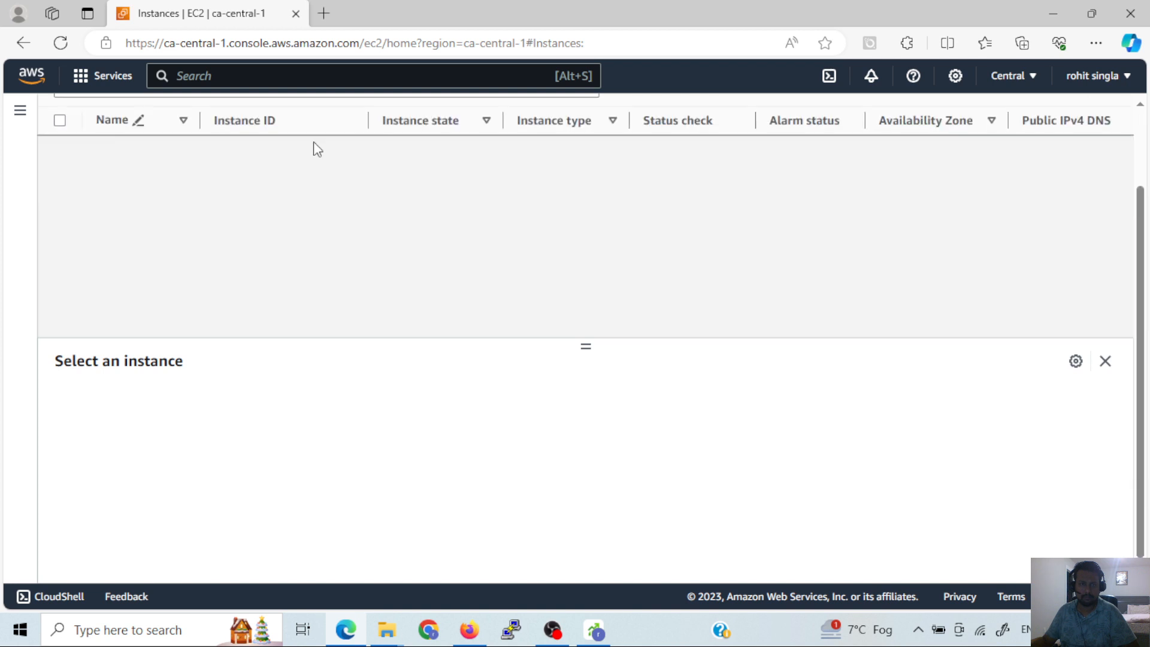
pyautogui.scroll(2, 314, 142)
pyautogui.click(606, 120)
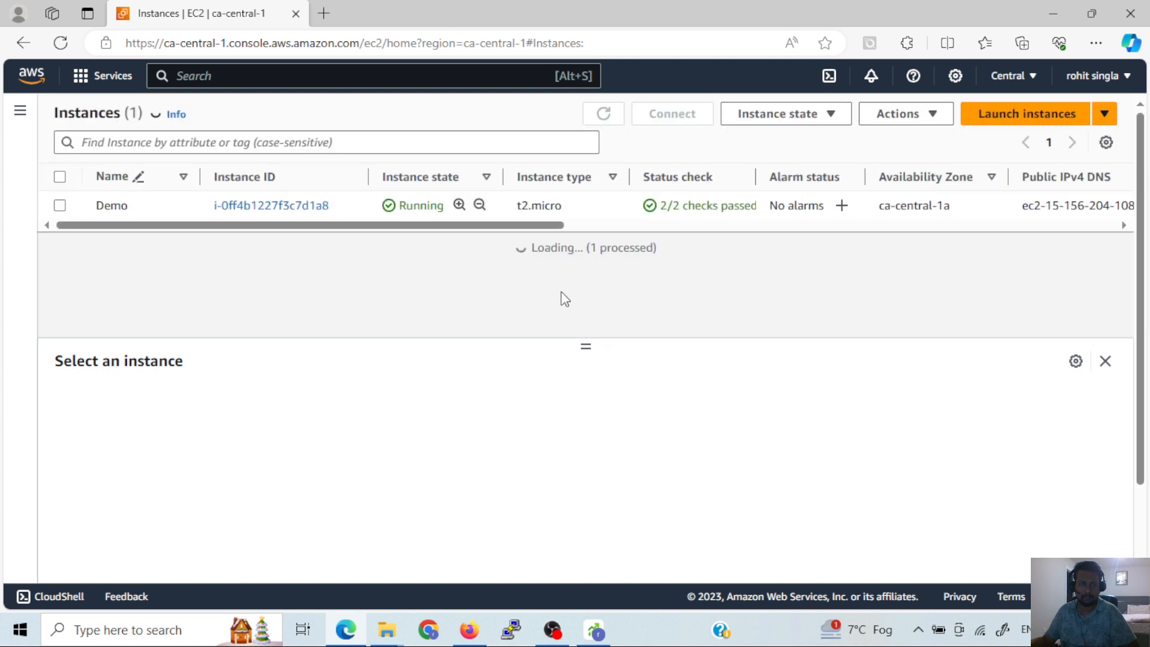
# Open the test instance's security details and open its launch-wizard-4 security group in a new browser tab
pyautogui.click(291, 207)
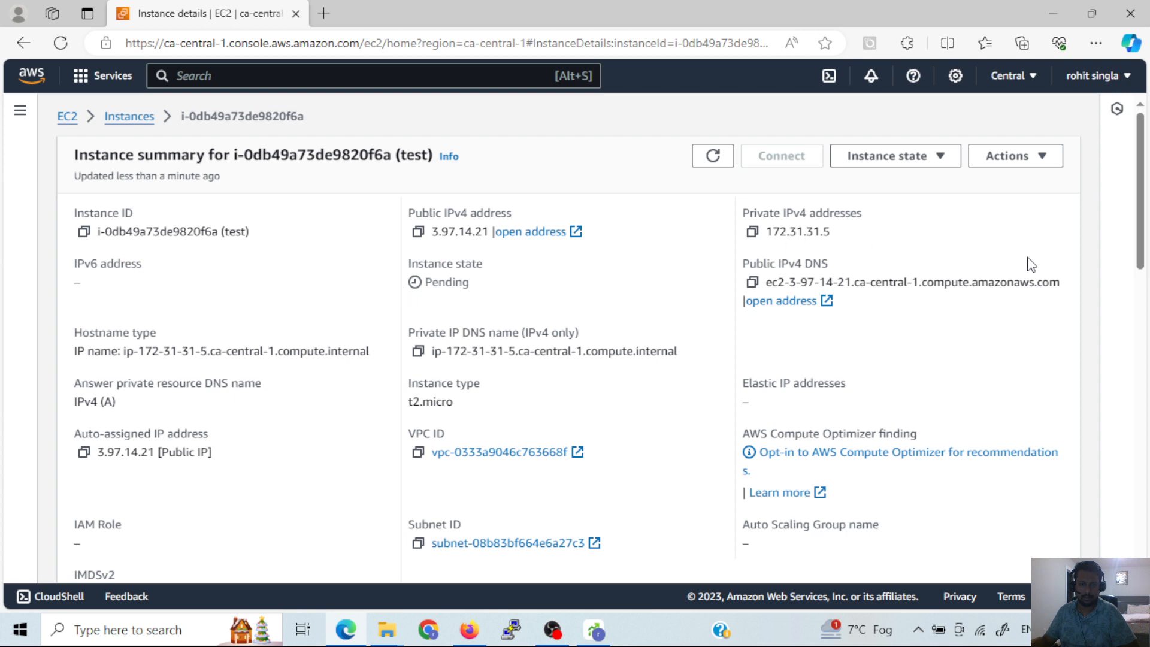
pyautogui.moveTo(1134, 211); pyautogui.dragTo(1141, 332)
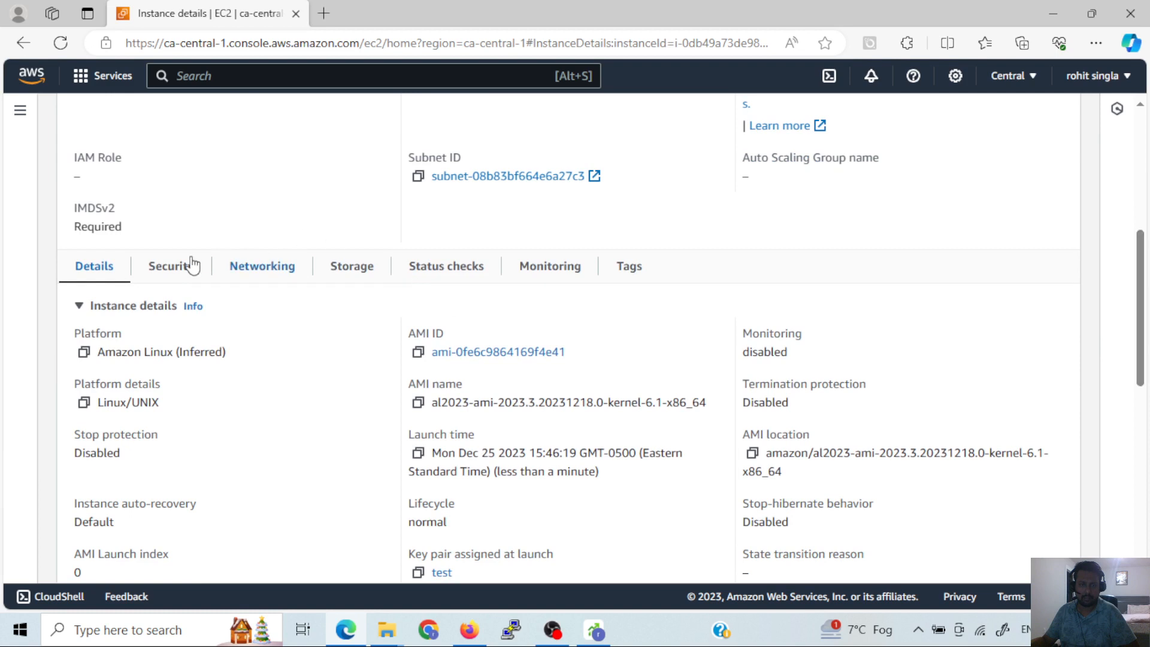
pyautogui.click(221, 279)
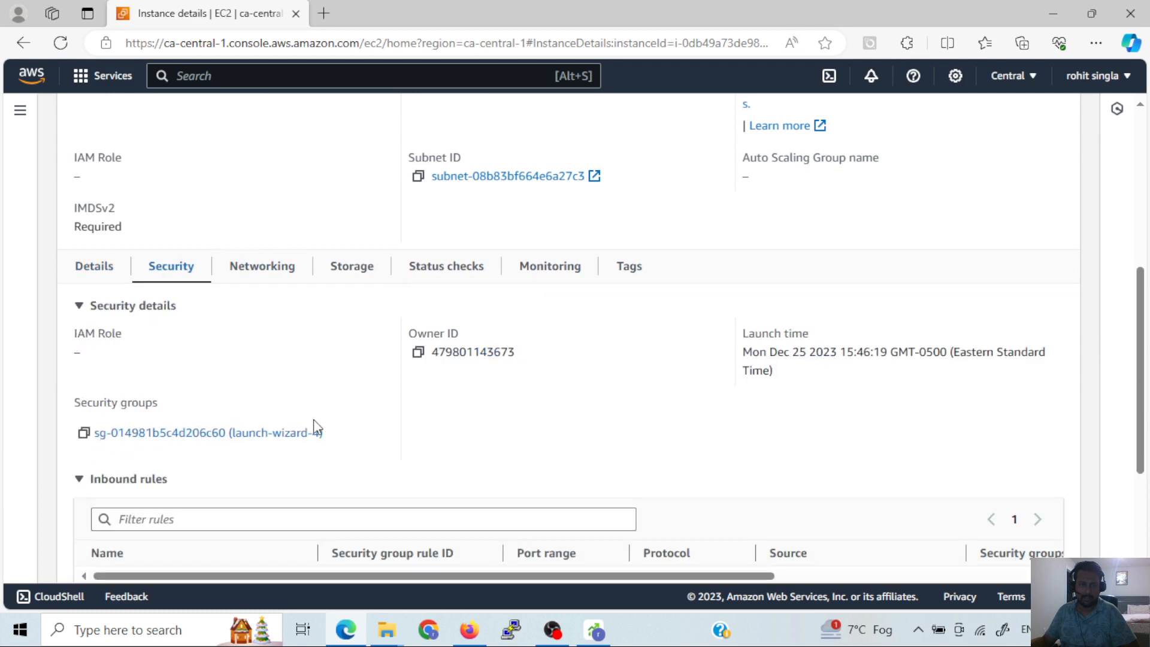
pyautogui.rightClick(292, 432)
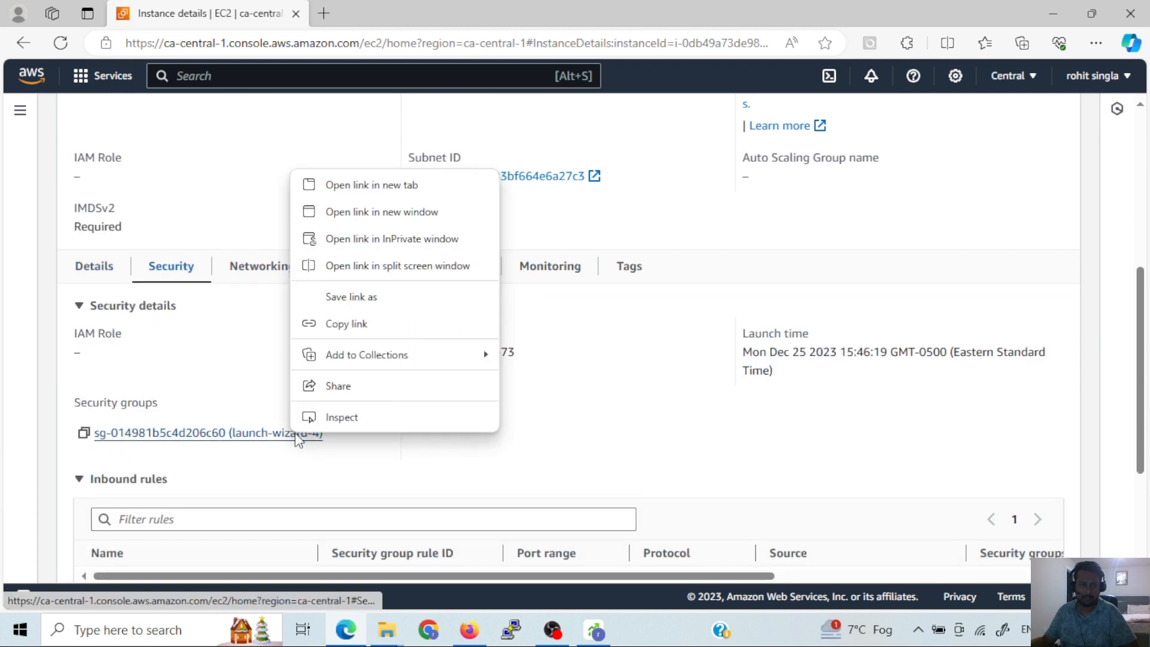
pyautogui.click(404, 193)
pyautogui.click(430, 18)
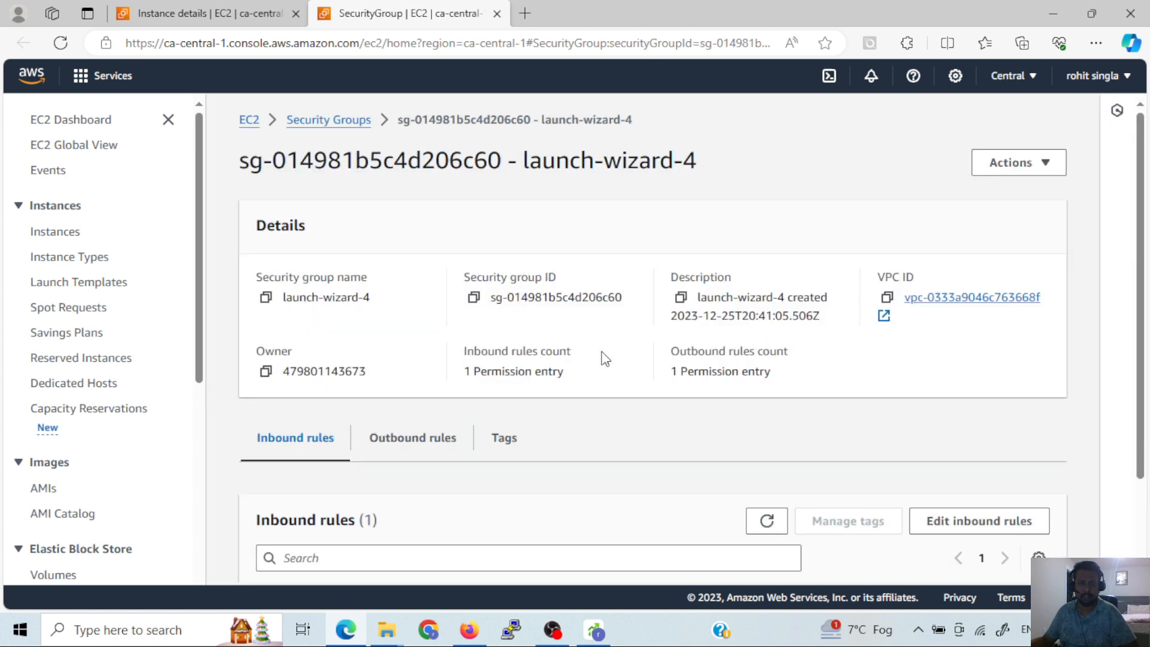
# Review the security group's inbound rules, including type, protocol, port range and source
pyautogui.scroll(-2, 994, 497)
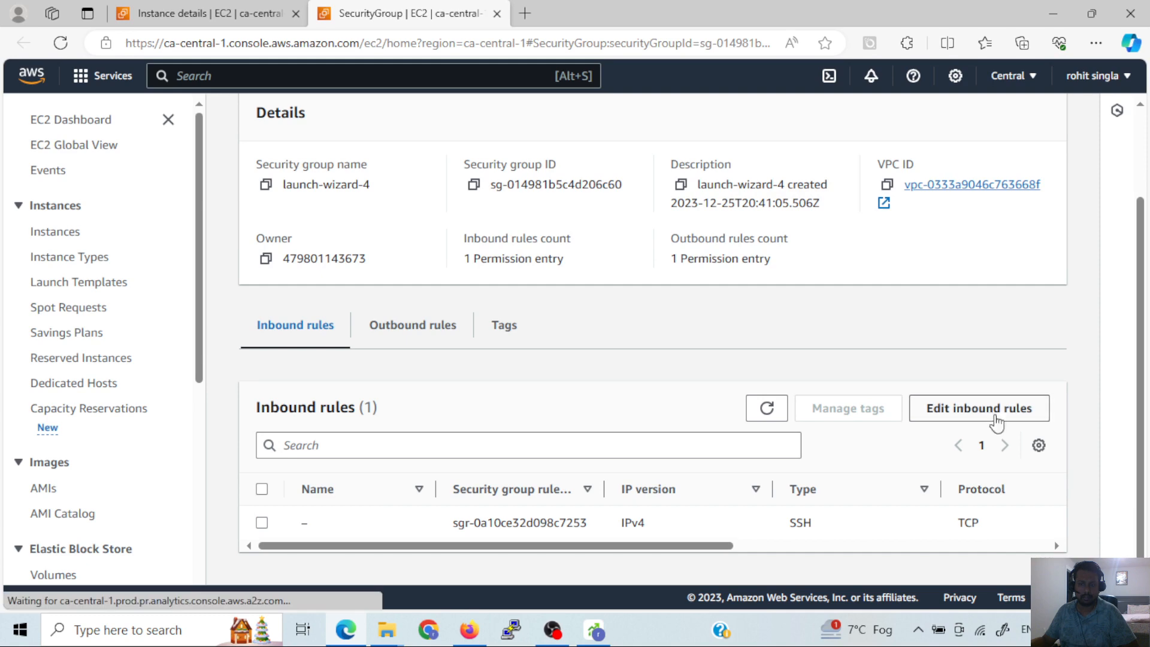
pyautogui.click(996, 412)
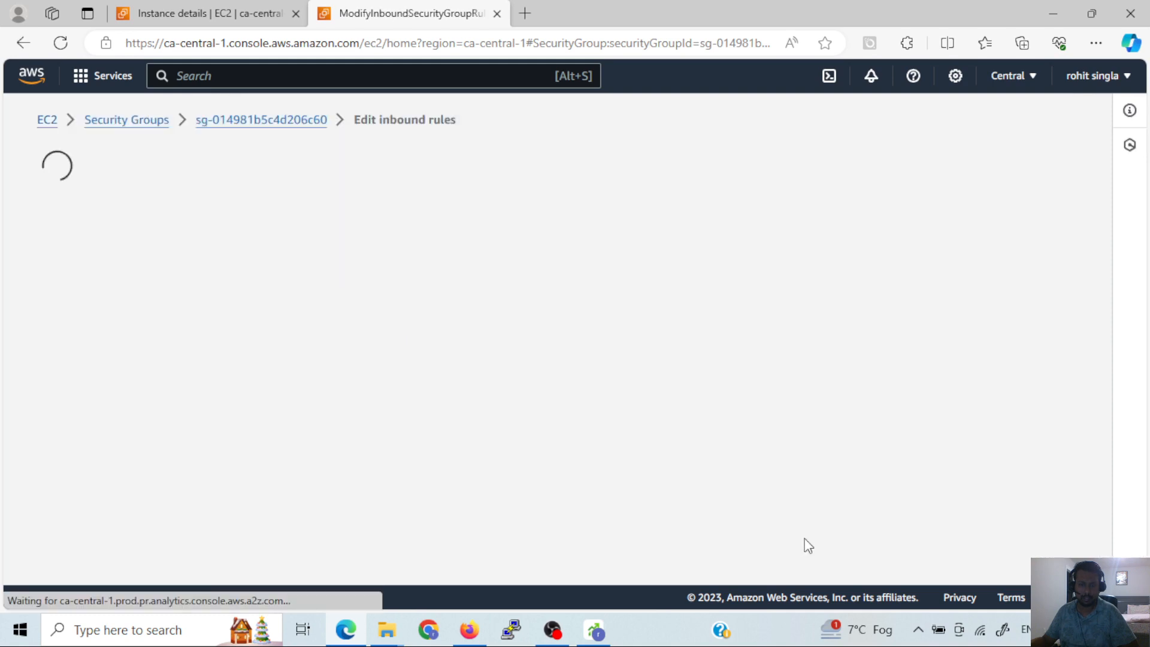
pyautogui.scroll(-2, 526, 399)
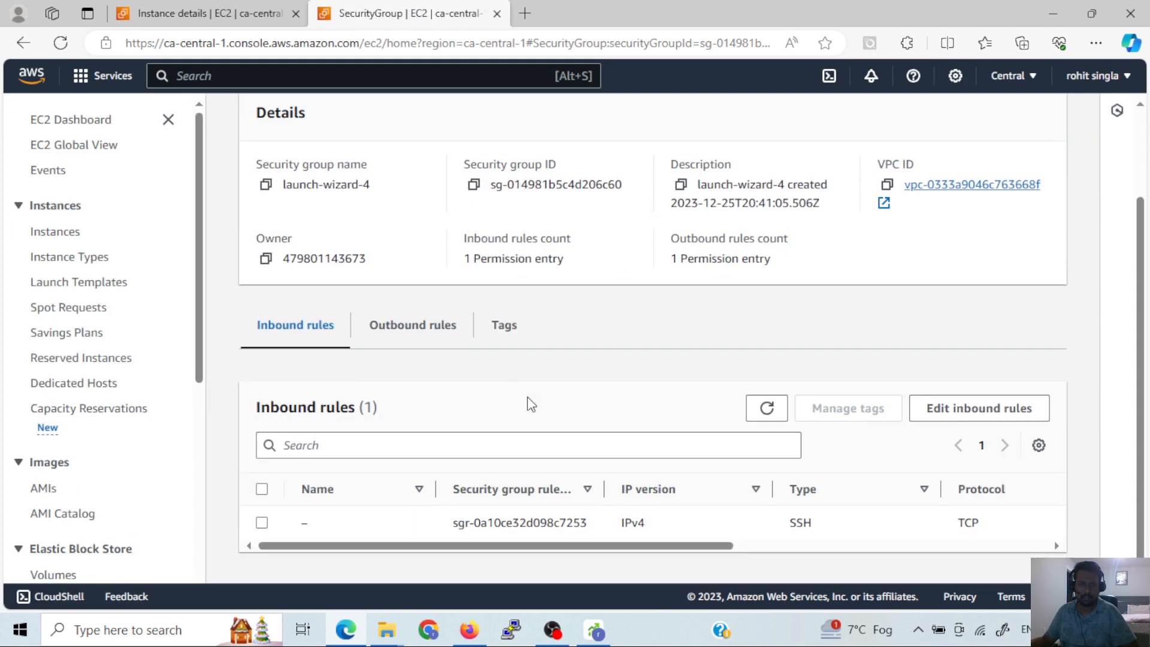
pyautogui.moveTo(664, 546); pyautogui.dragTo(947, 547)
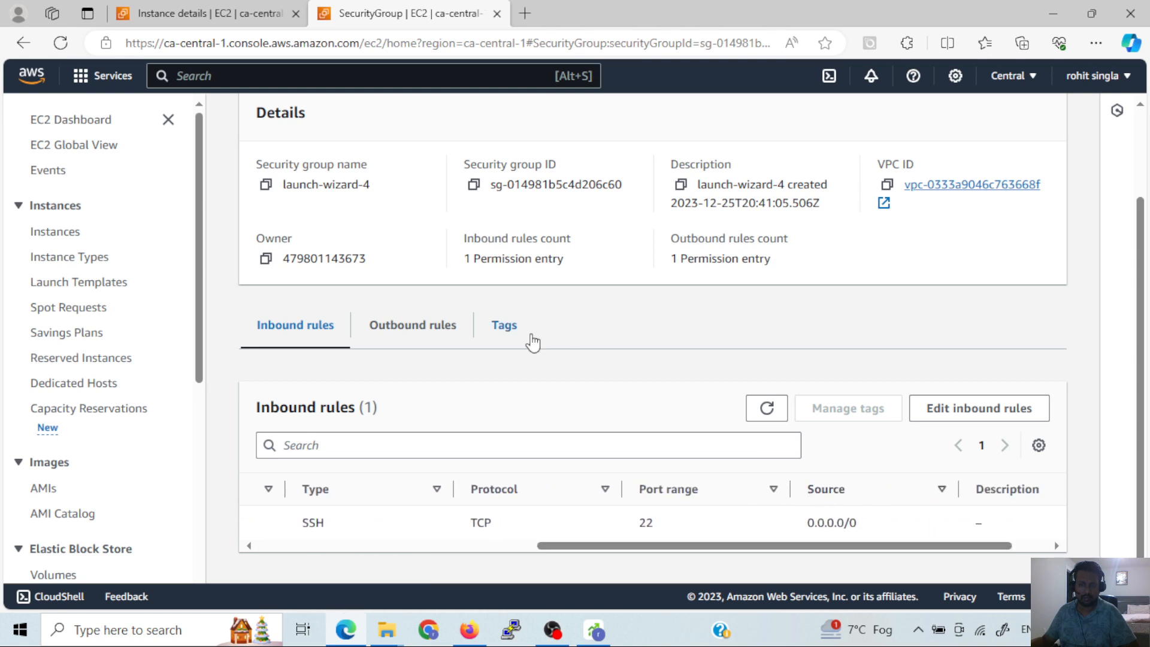
pyautogui.moveTo(729, 546); pyautogui.dragTo(567, 502)
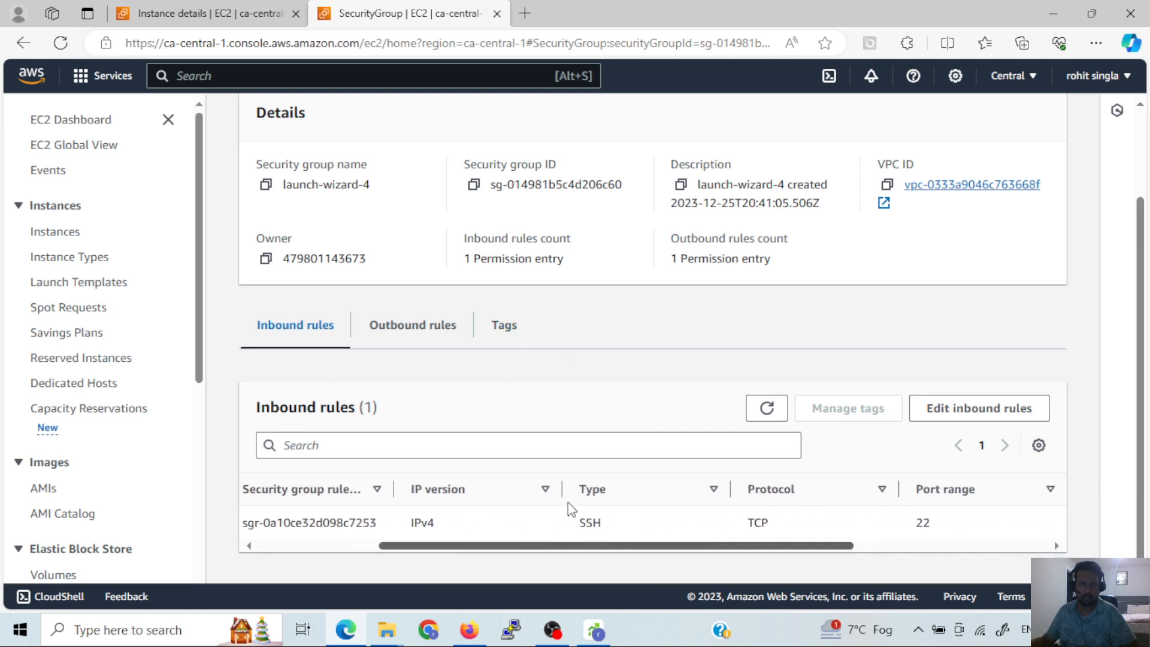
# Return to the test instance's summary and refresh its state
pyautogui.click(298, 5)
pyautogui.scroll(6, 527, 404)
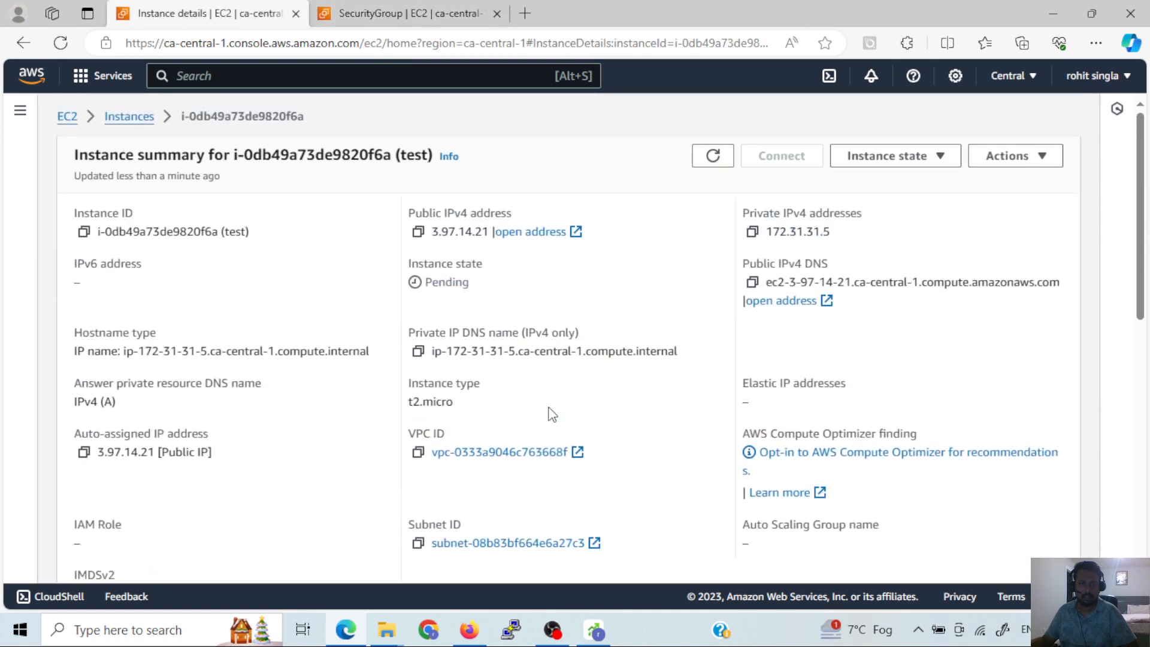
pyautogui.click(713, 155)
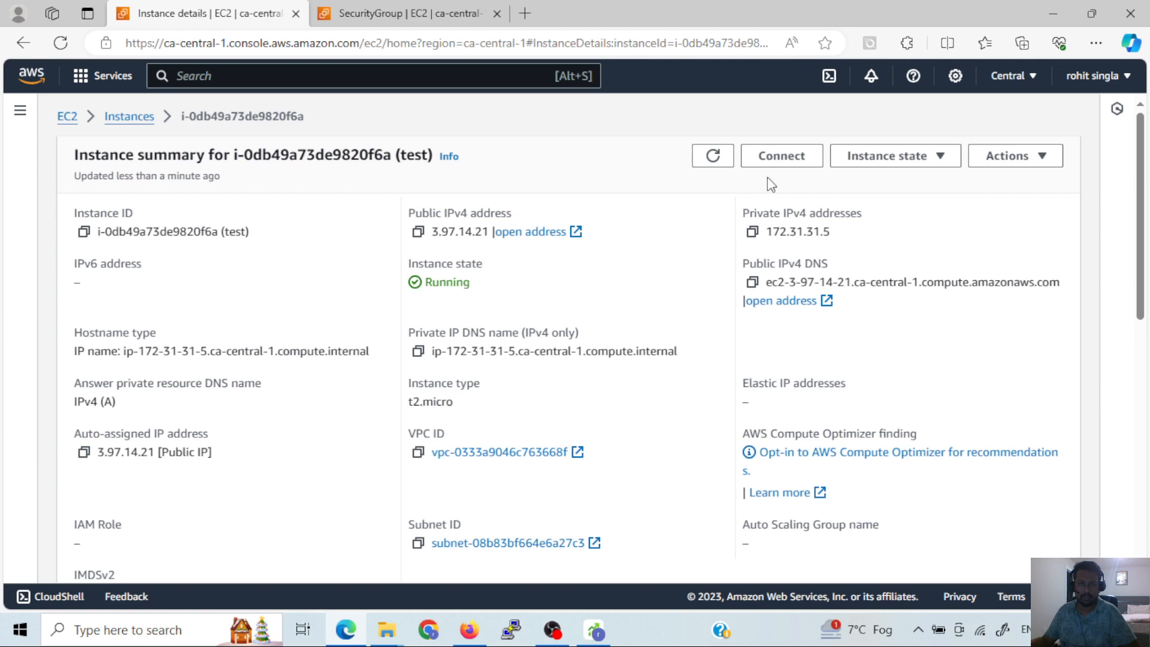
# Open the test instance's SSH client connection instructions and copy the example ssh command
pyautogui.click(781, 155)
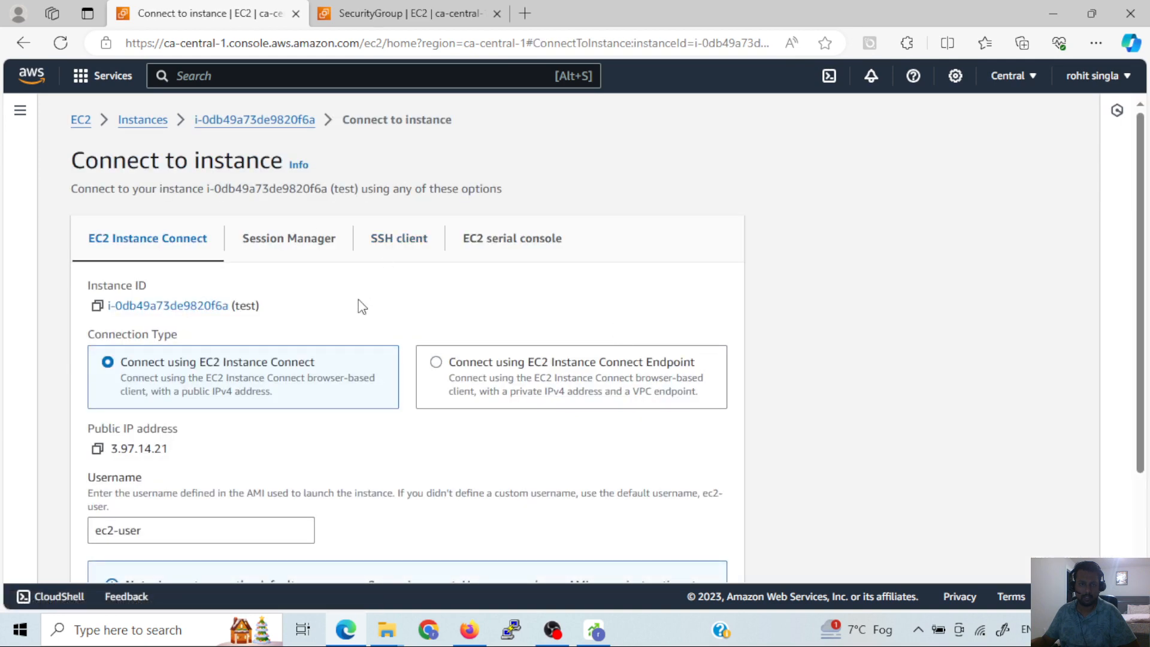
pyautogui.scroll(-2, 362, 306)
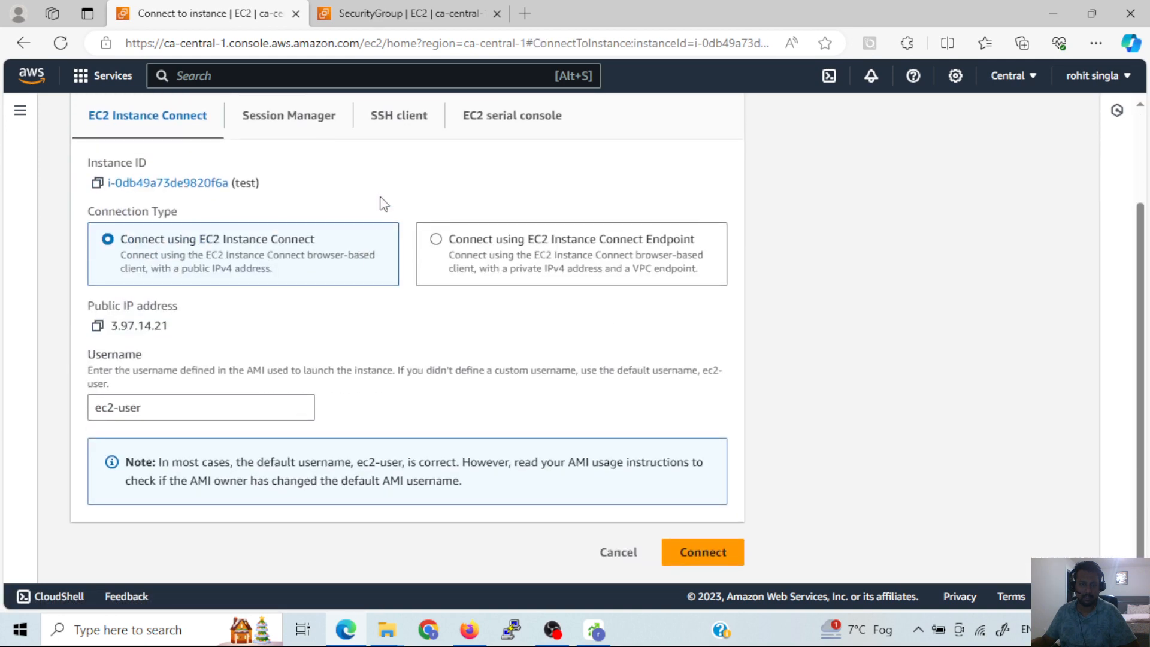
pyautogui.click(401, 115)
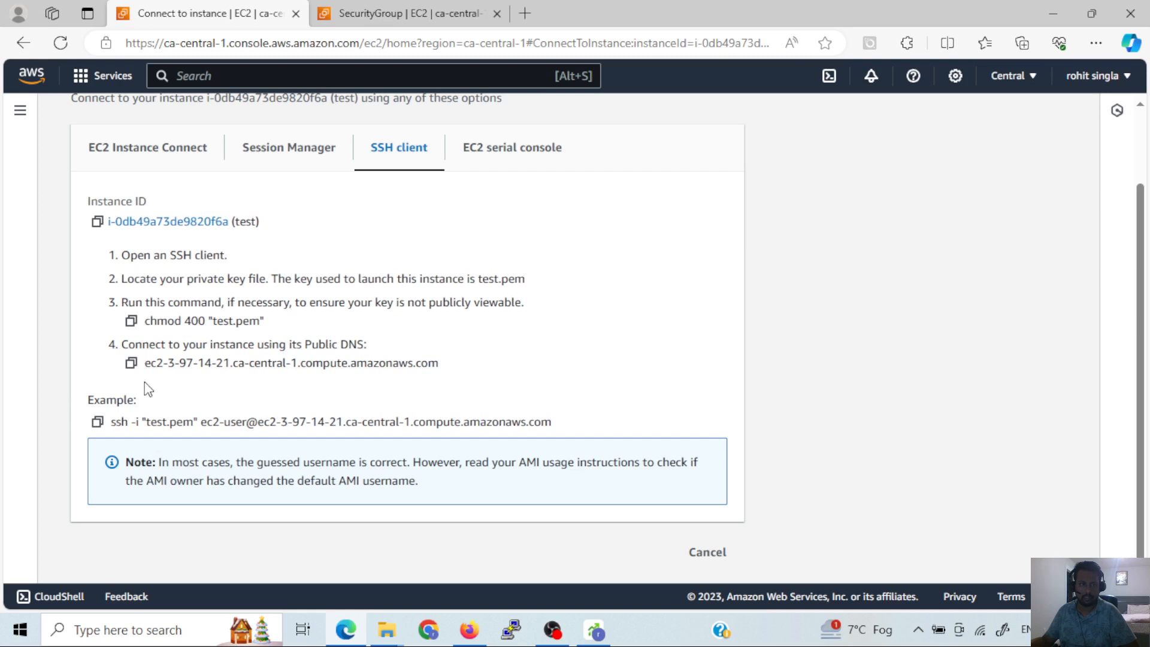
pyautogui.click(97, 421)
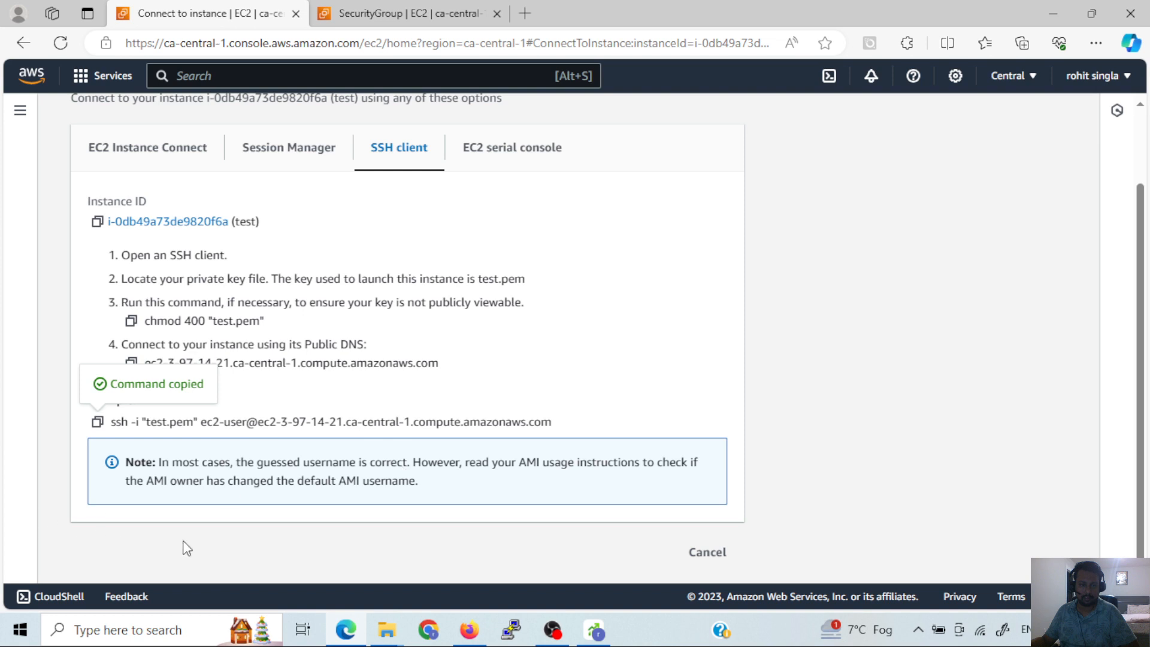
# Switch to Windows PowerShell with administrator rights and clear the console
pyautogui.click(231, 626)
pyautogui.click(840, 407)
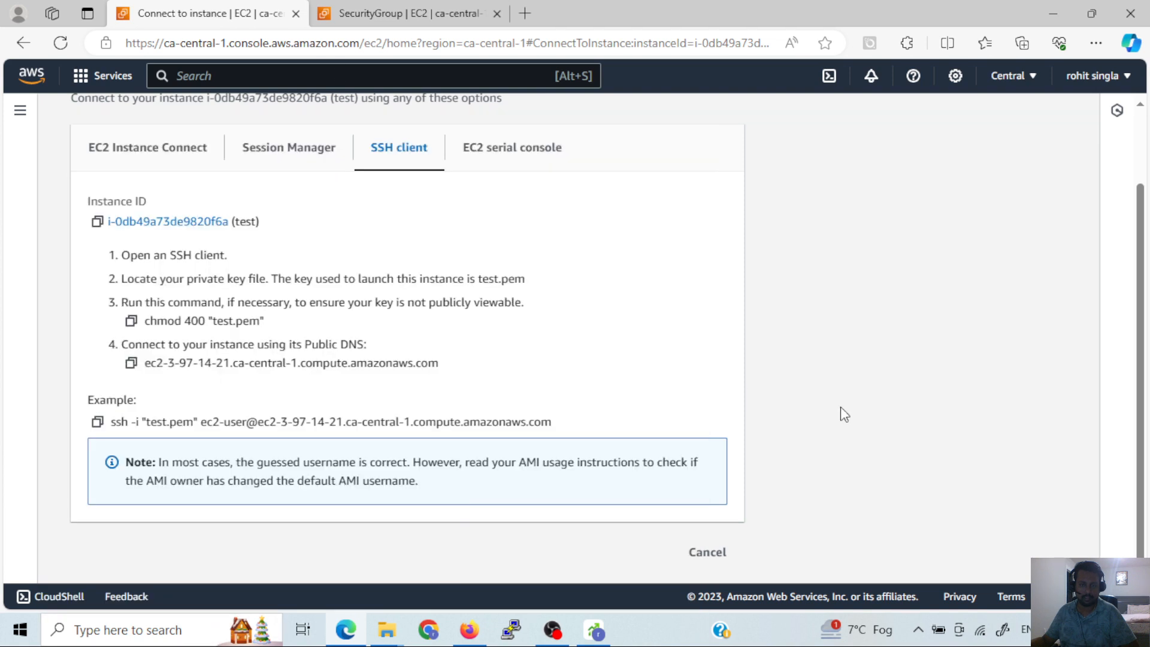
pyautogui.rightClick(22, 631)
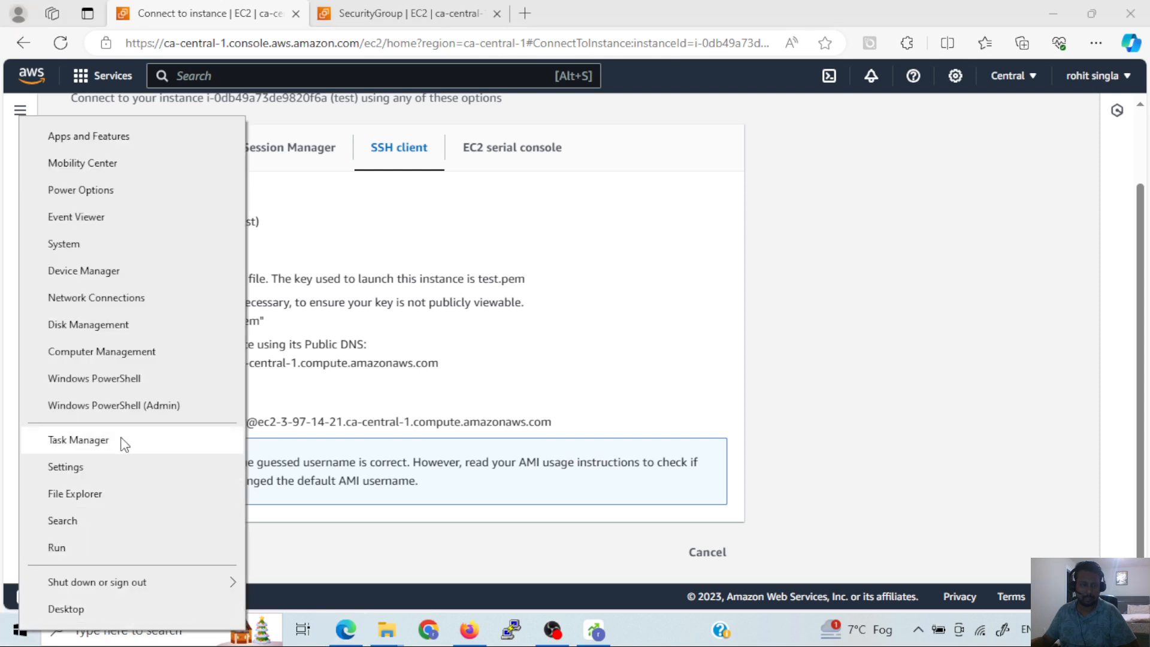
pyautogui.click(142, 409)
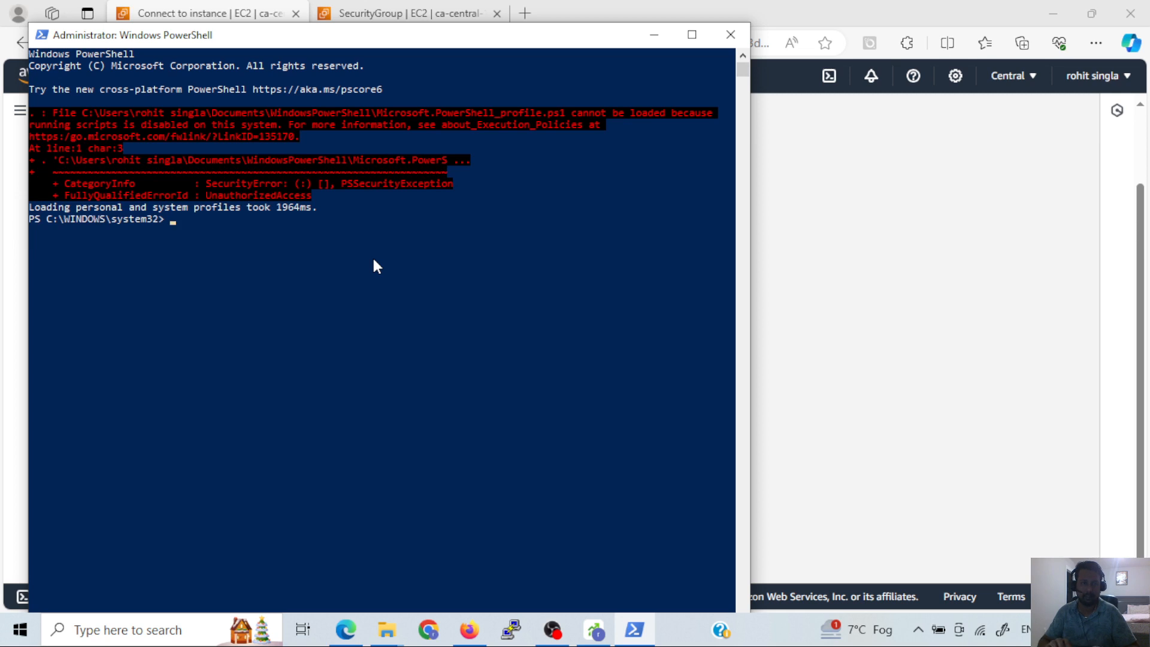
pyautogui.write('clear')
pyautogui.press('Return')
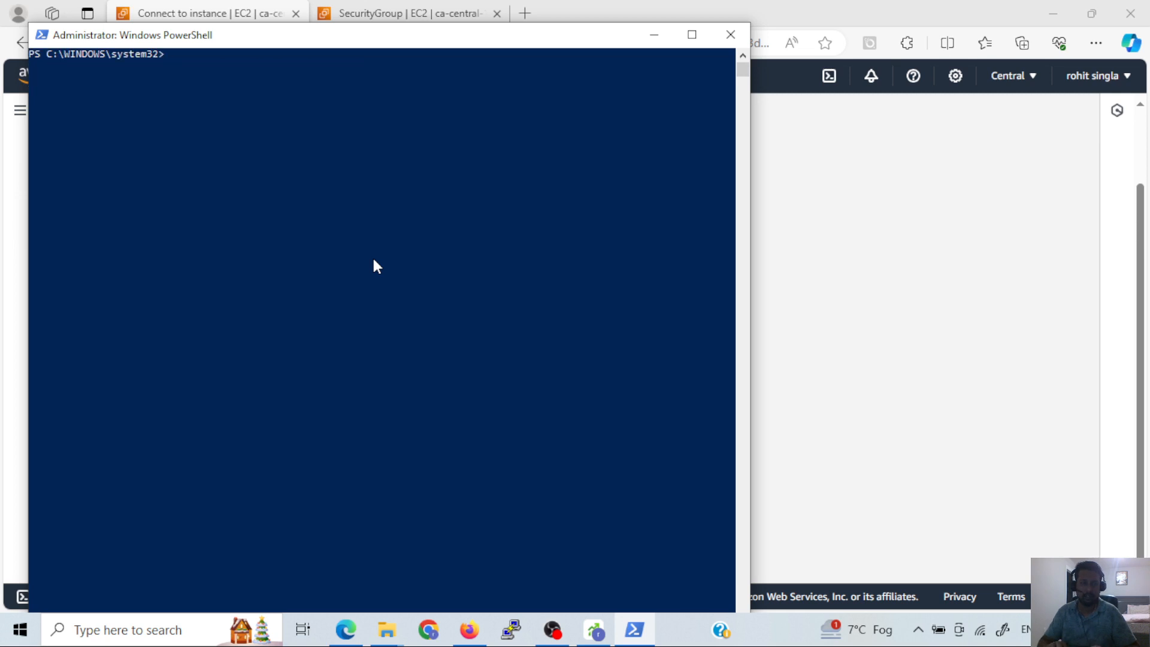
# Move up two directory levels to the root of drive C: and list its contents
pyautogui.write('cd ..')
pyautogui.press('Return')
pyautogui.write('cd')
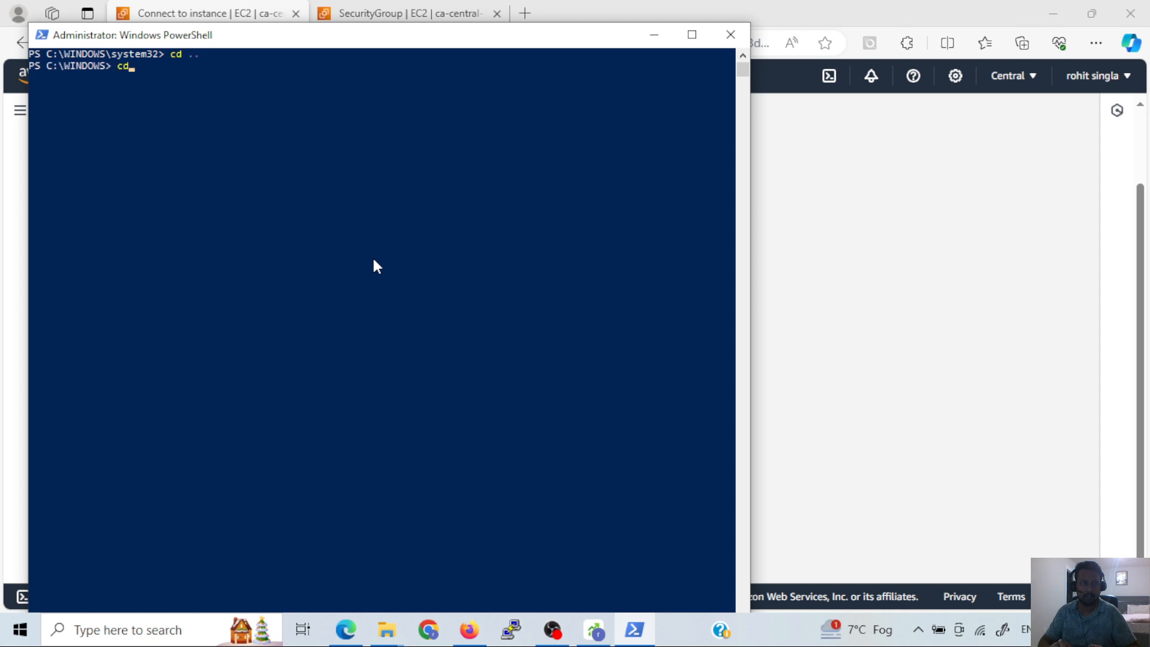
pyautogui.write(' ..')
pyautogui.press('Return')
pyautogui.write('ls')
pyautogui.press('Return')
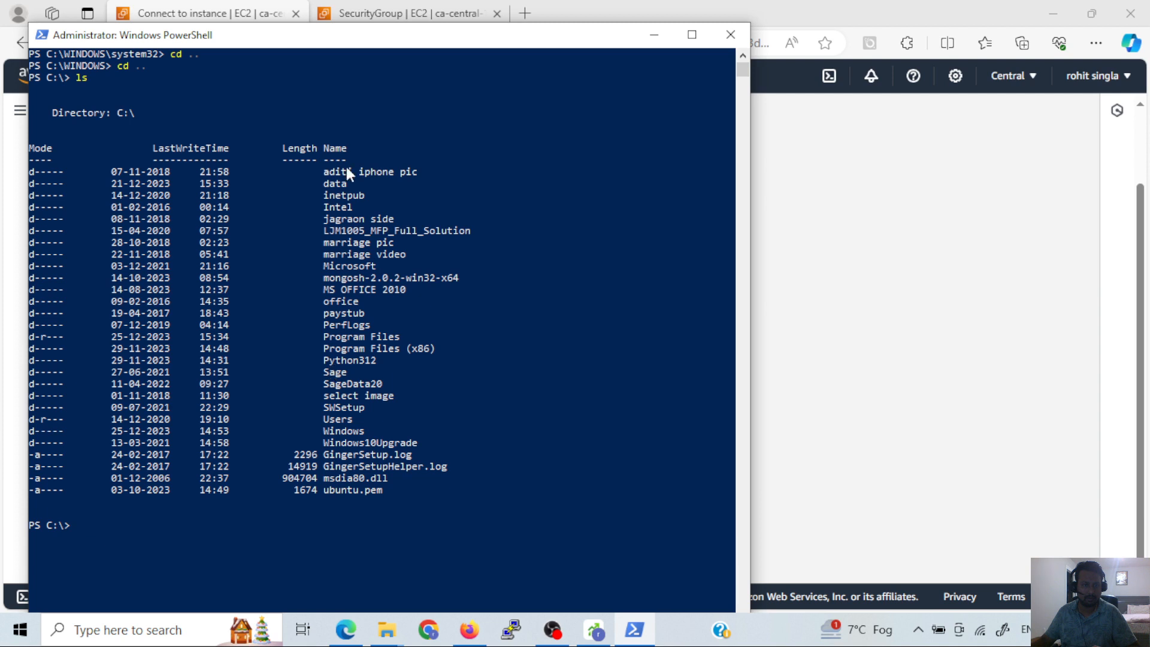
# Switch to File Explorer and copy the key file to the Windows drive, granting administrator permission
pyautogui.click(390, 632)
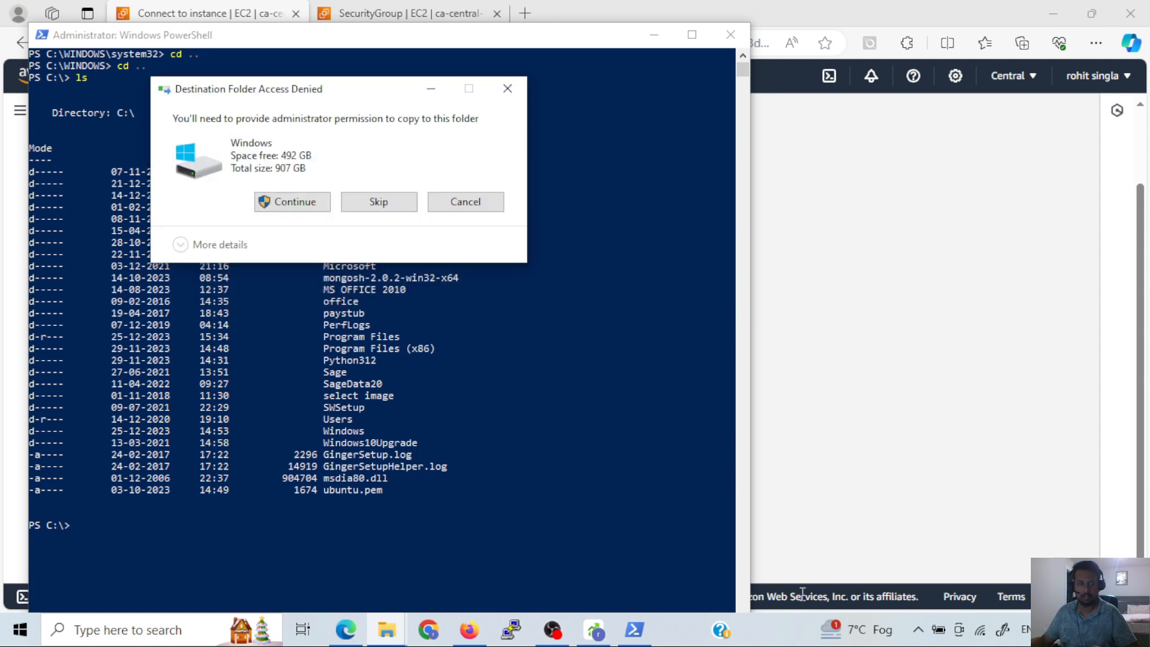
pyautogui.click(325, 207)
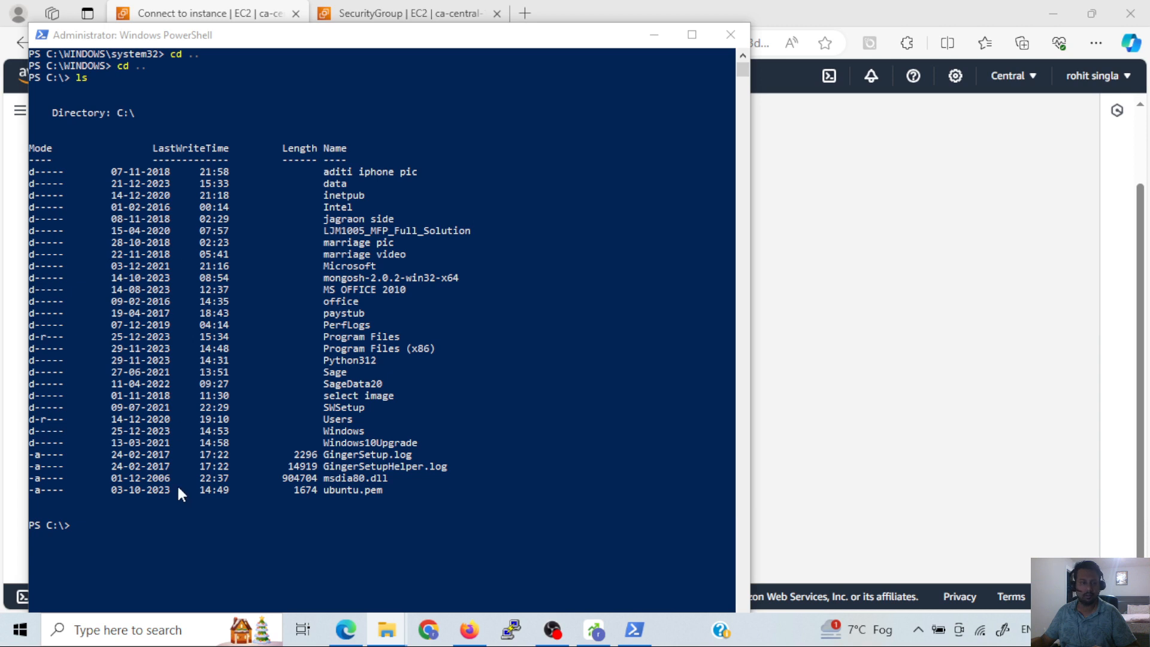
# Change to the user's profile folder under C:\Users in PowerShell and list its files to find test.pem
pyautogui.write('cd')
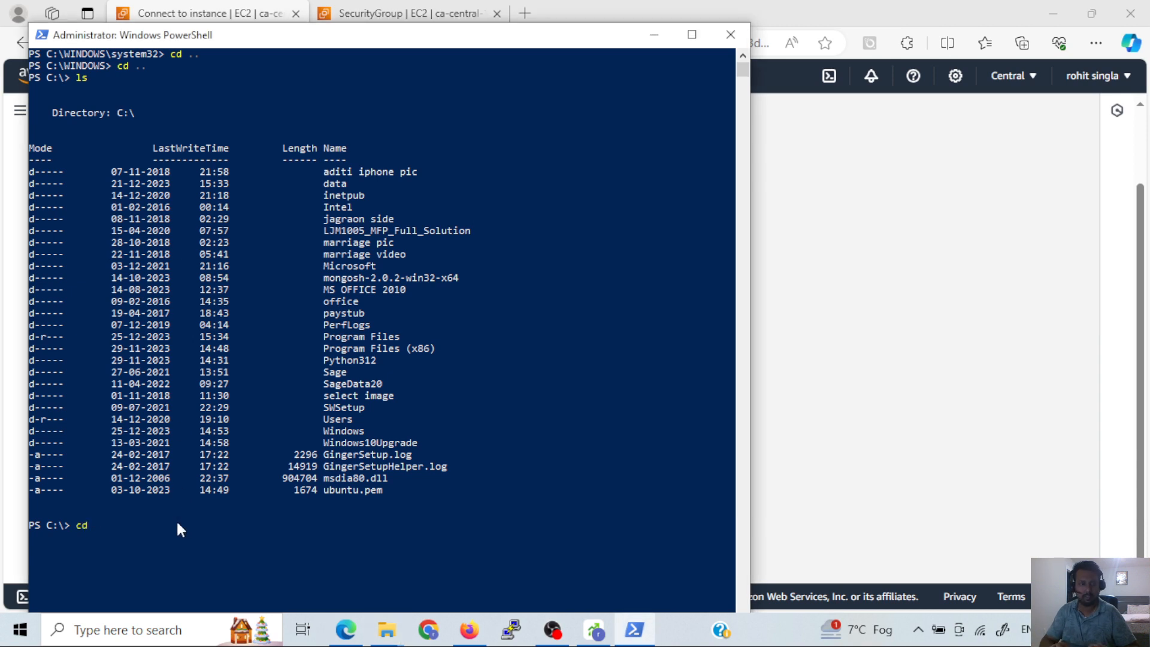
pyautogui.write(' .\\u')
pyautogui.press('Tab')
pyautogui.write('r')
pyautogui.press('Tab')
pyautogui.press('Return')
pyautogui.write('ls')
pyautogui.press('Return')
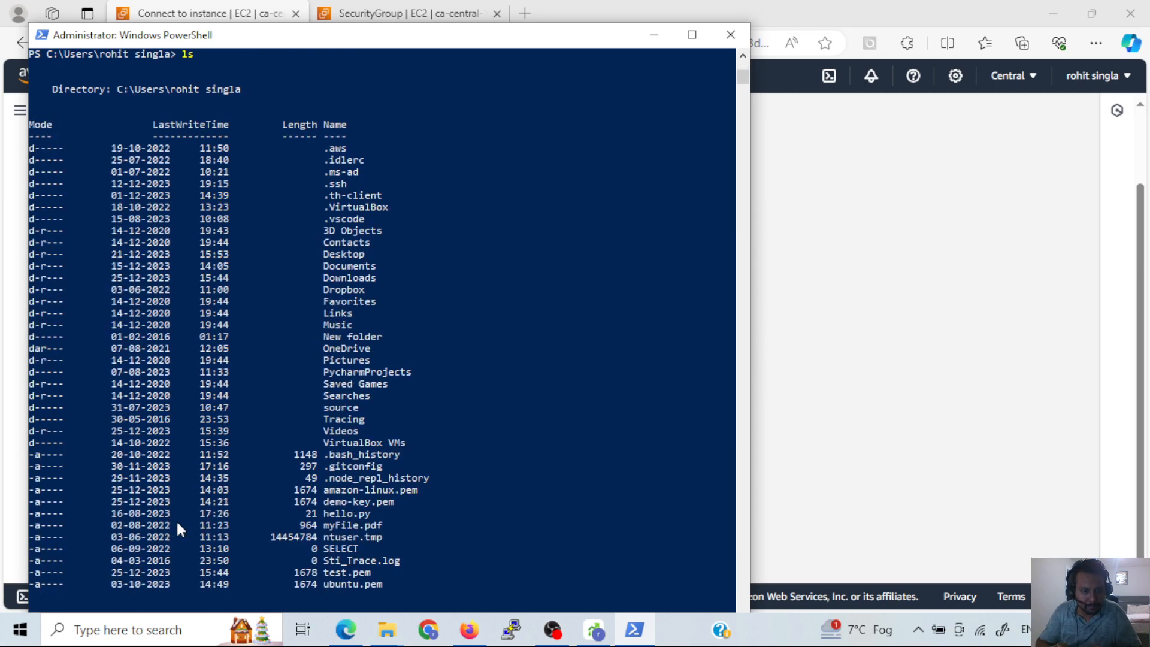
pyautogui.scroll(-20, 402, 396)
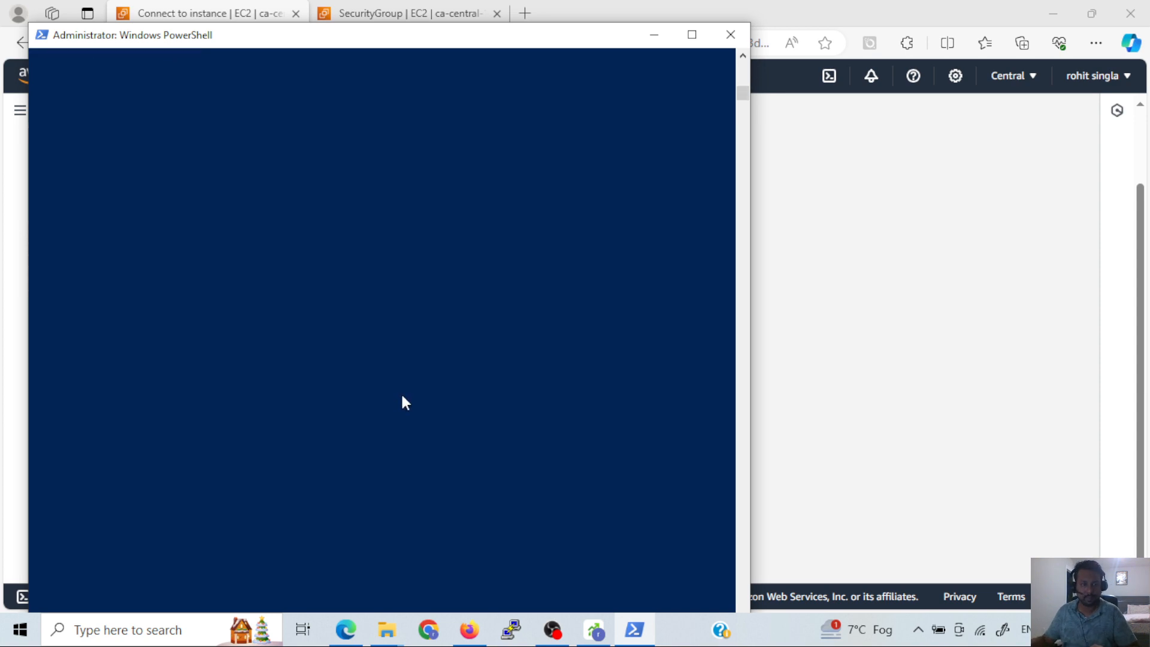
pyautogui.scroll(15, 401, 397)
# Clear the console, copy the instance's example ssh command from the browser again and run it in PowerShell
pyautogui.write('cls')
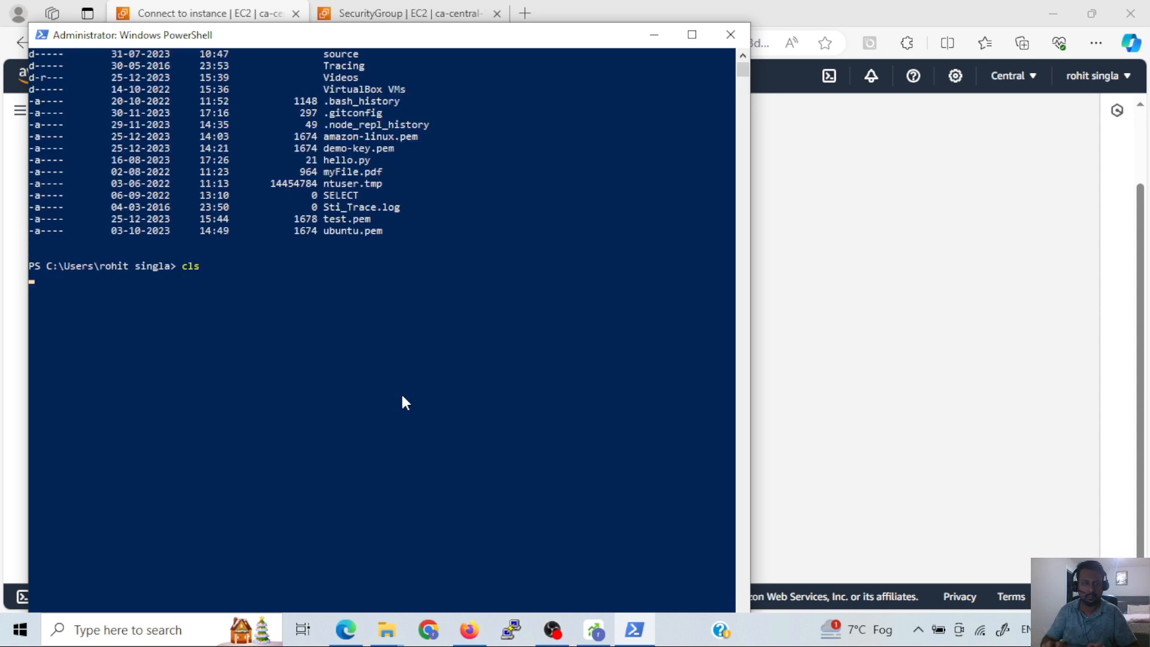
pyautogui.press('Return')
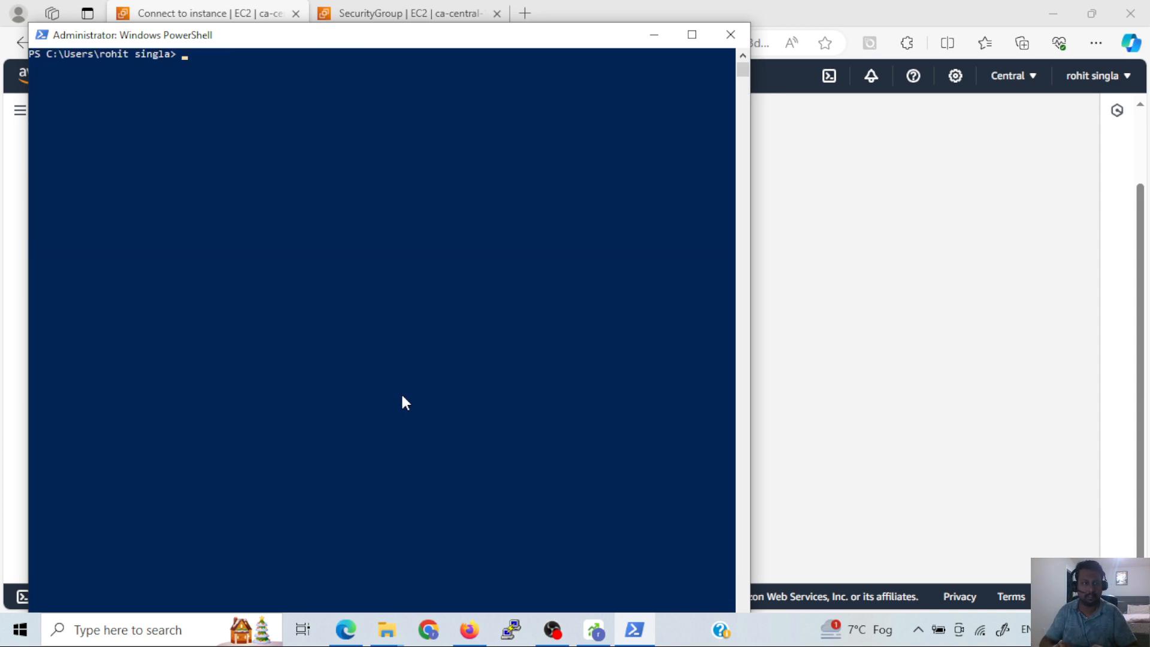
pyautogui.click(252, 15)
pyautogui.click(97, 422)
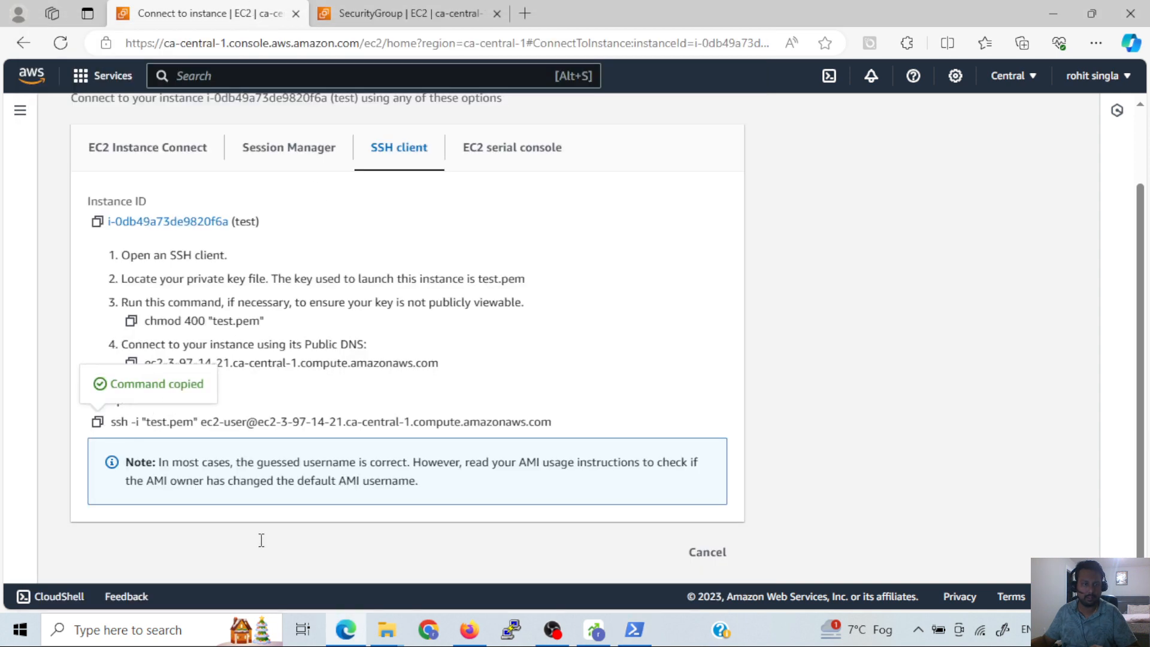
pyautogui.click(634, 629)
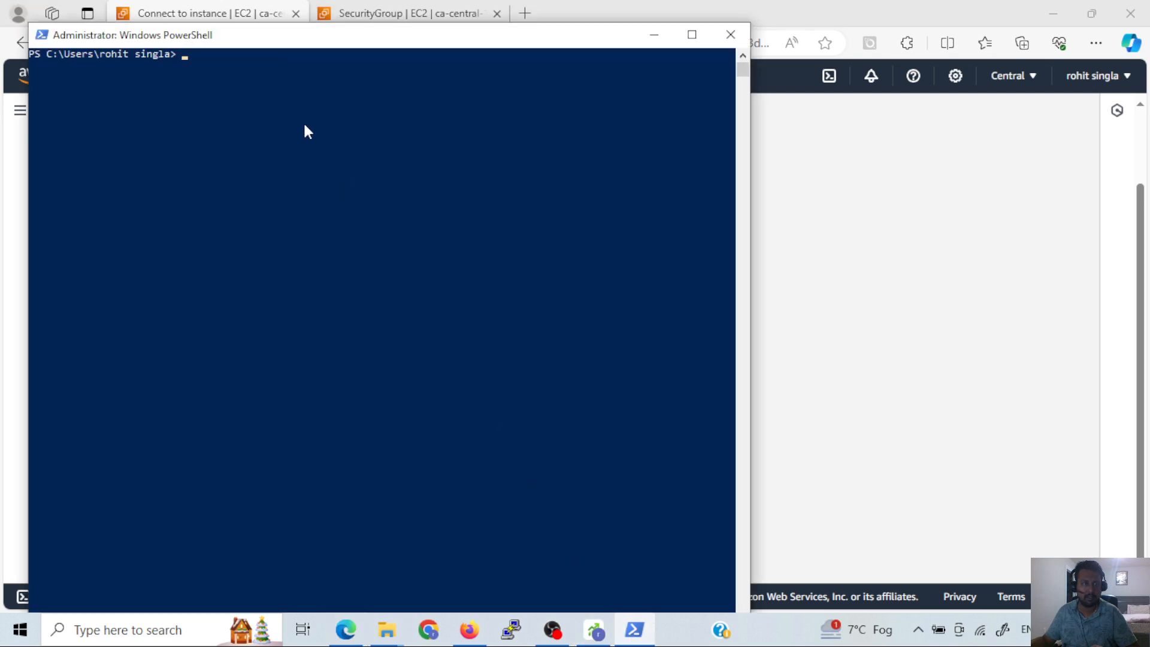
pyautogui.hotkey('ctrl', 'v')
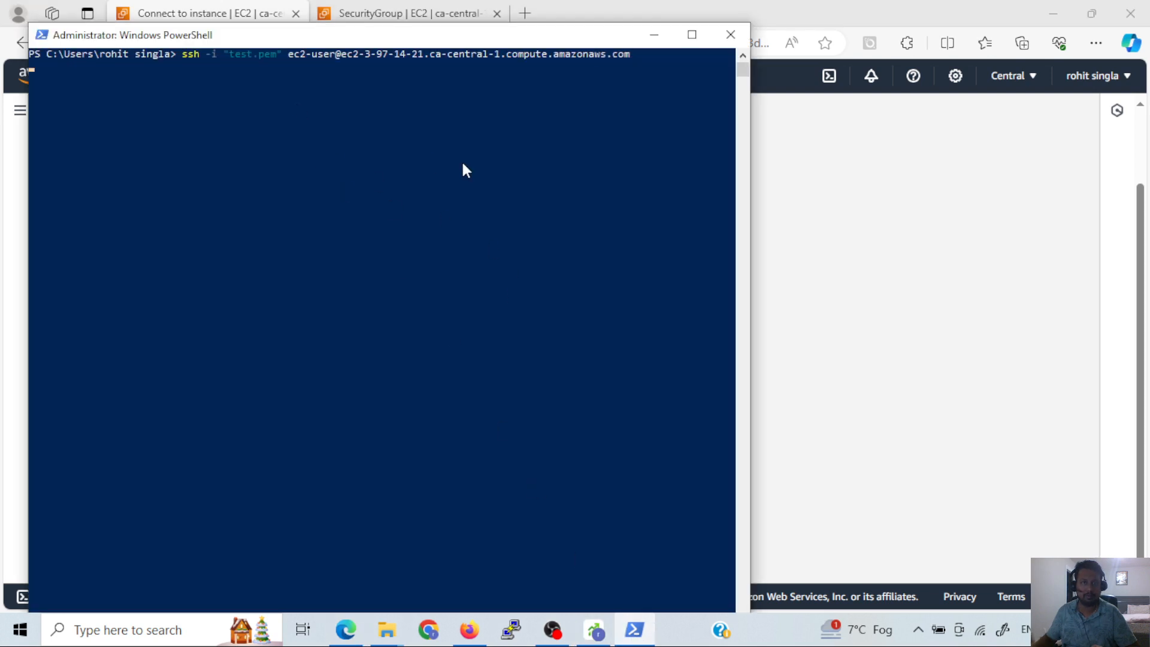
# Accept the host's authenticity with yes and switch to the root user with sudo su - on the instance
pyautogui.write('y')
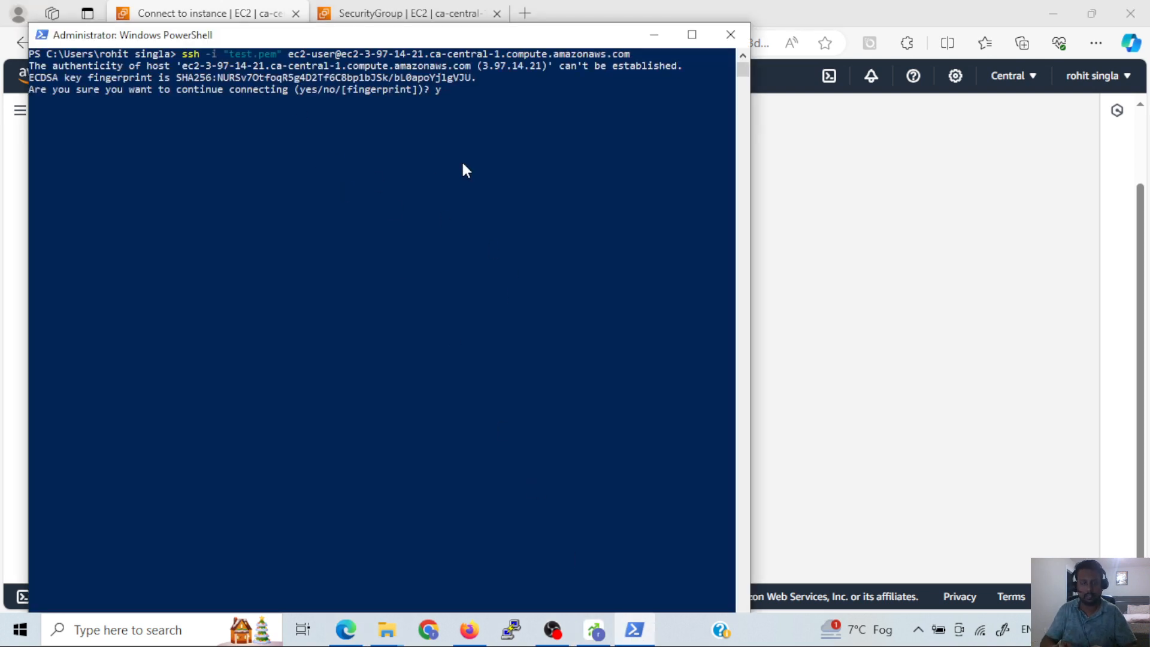
pyautogui.write('es')
pyautogui.press('Return')
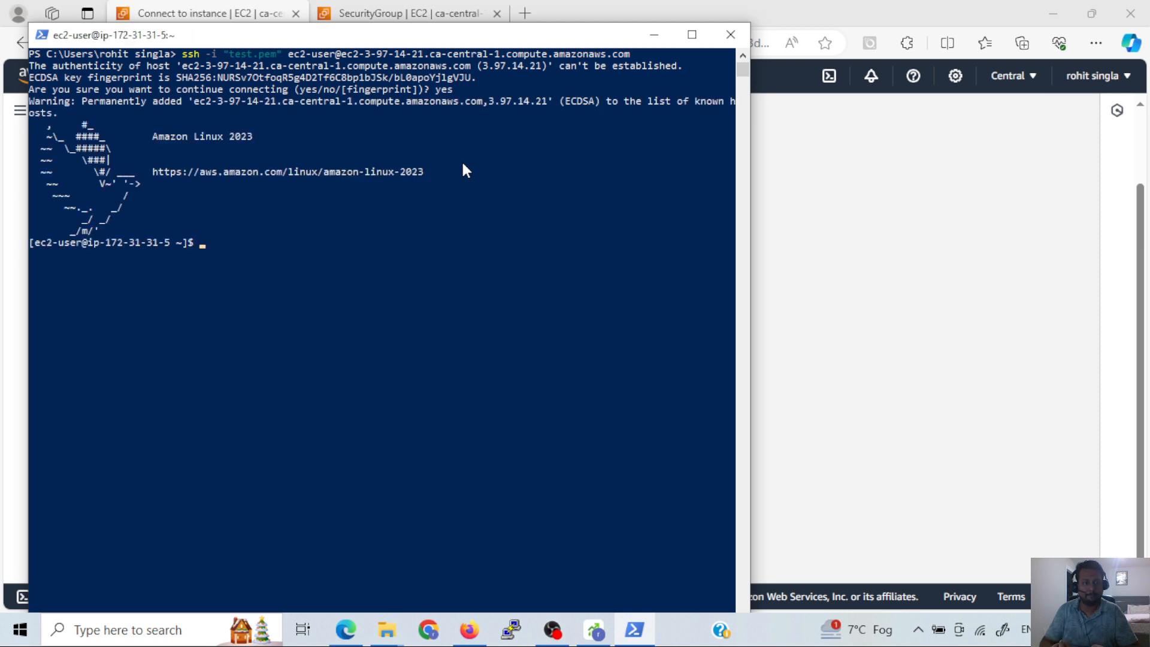
pyautogui.write('sudo su -')
pyautogui.press('Return')
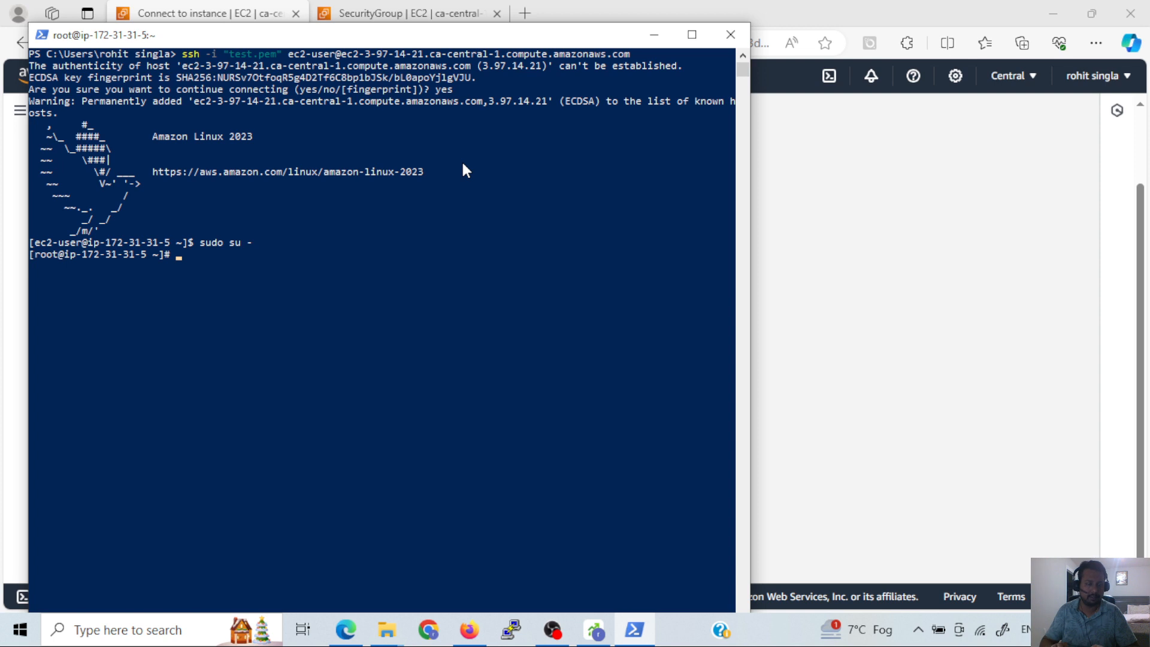
# Clear the console and check which user is logged in on the instance with whoami
pyautogui.write('clear')
pyautogui.press('Return')
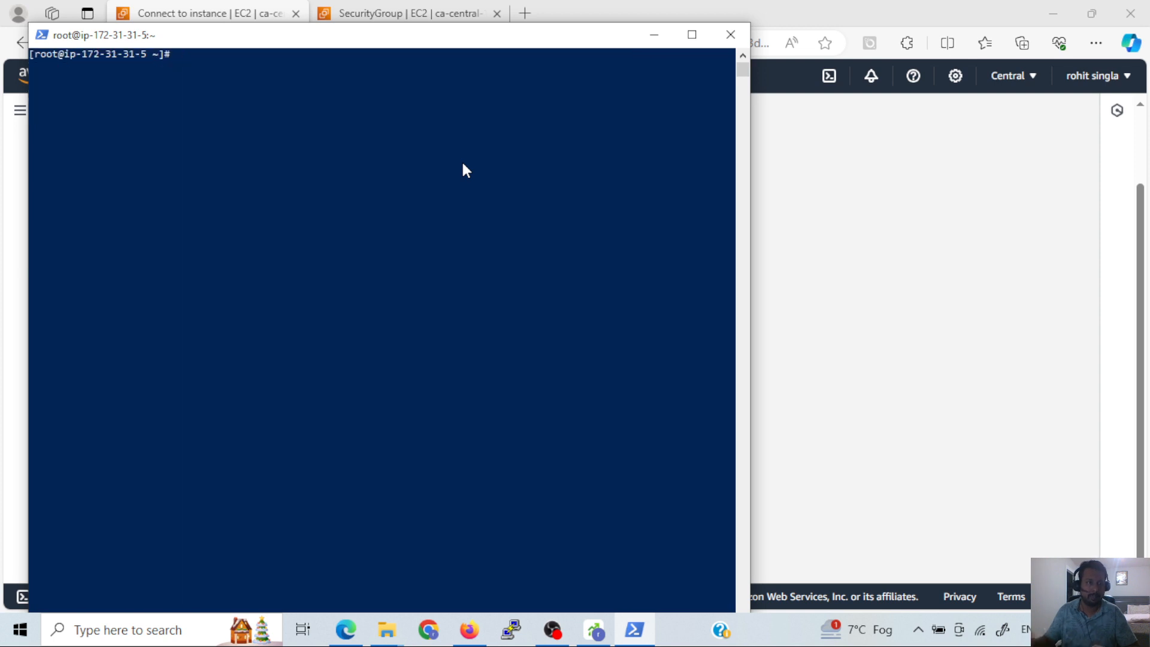
pyautogui.write('who')
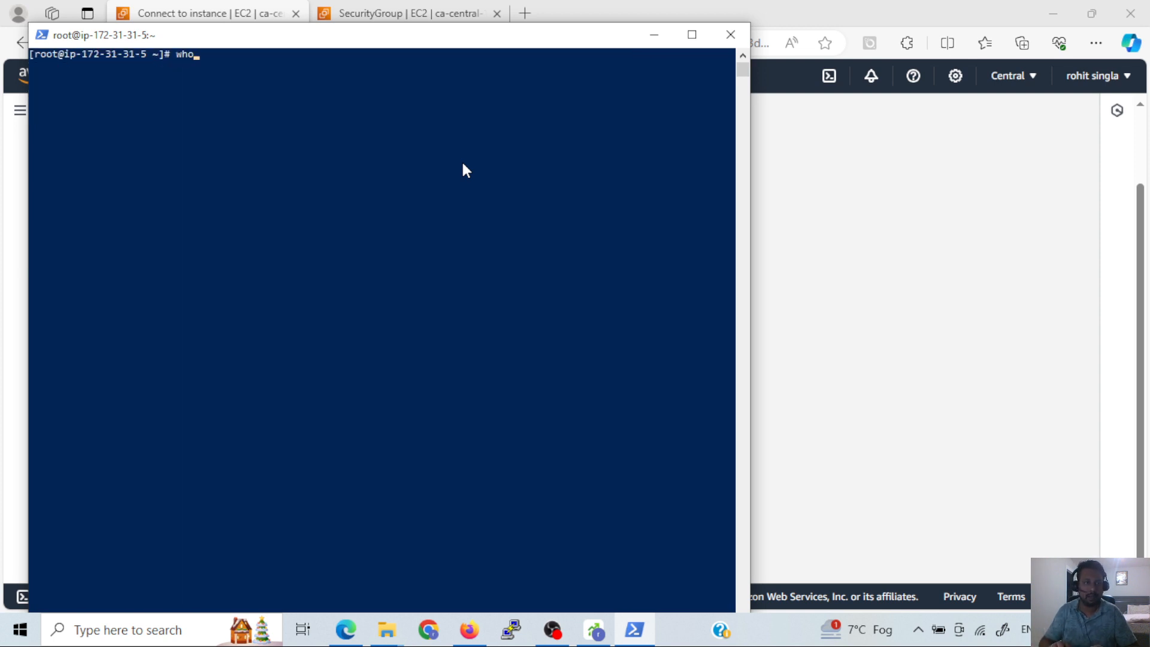
pyautogui.write('ami')
pyautogui.press('Return')
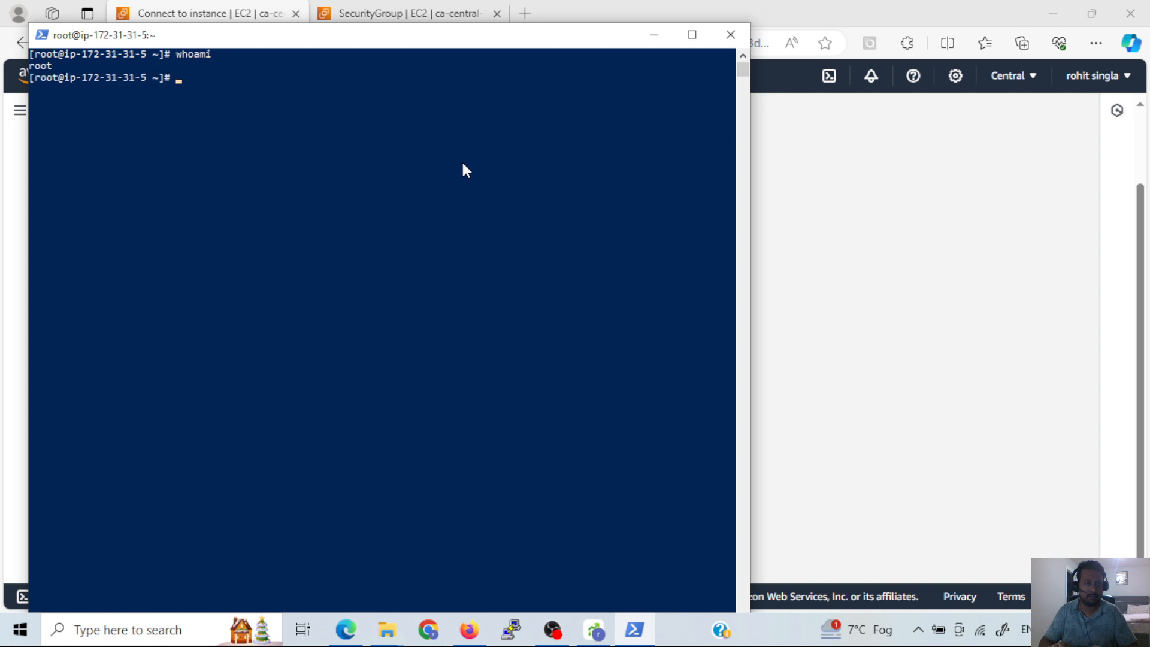
# Exit the root session and run whoami again to check the current user
pyautogui.write('exit')
pyautogui.press('Return')
pyautogui.write('wh')
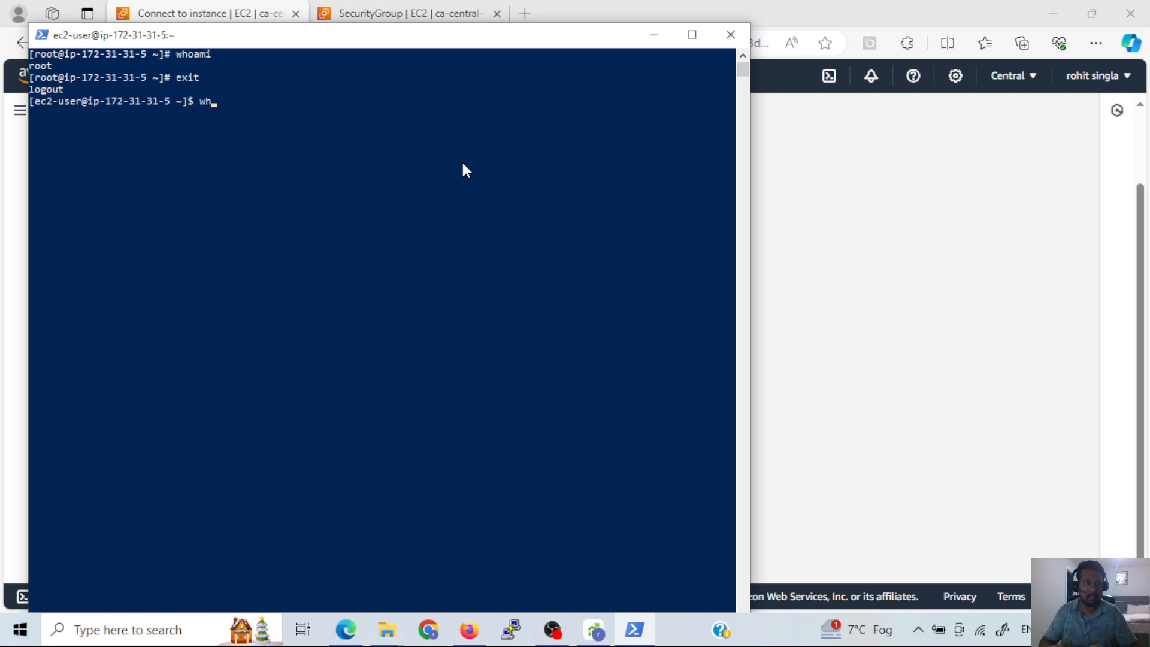
pyautogui.write('oami')
pyautogui.press('Return')
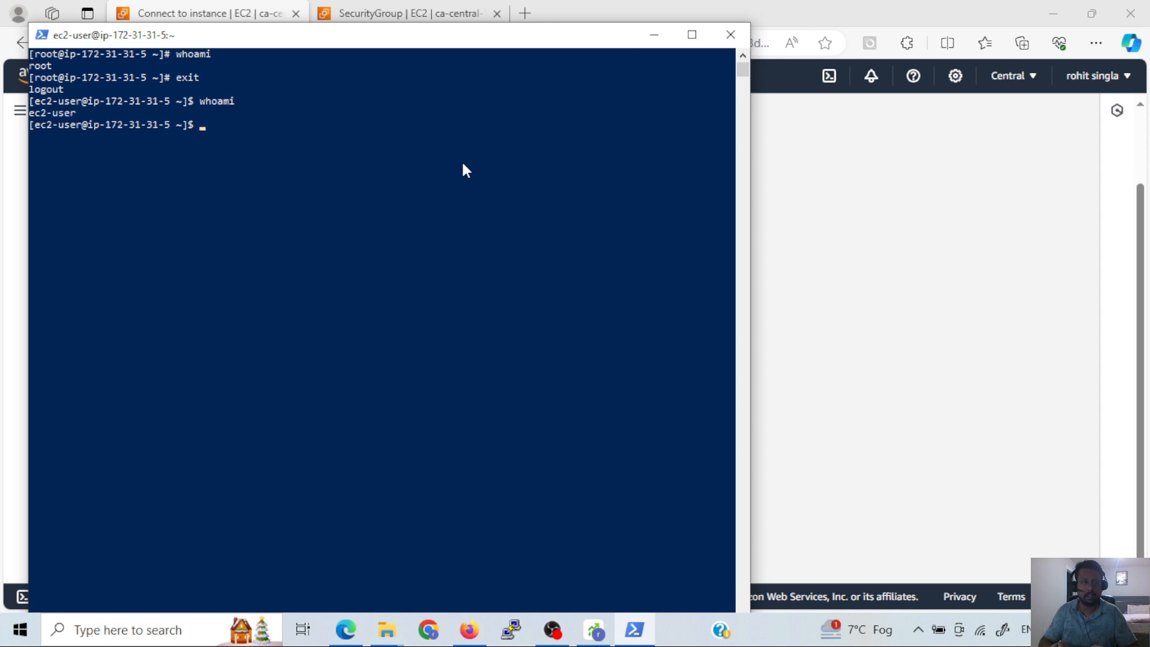
# Switch back to the root user with sudo su - and update the instance's packages with yum update -y
pyautogui.write('sudo su -')
pyautogui.press('Return')
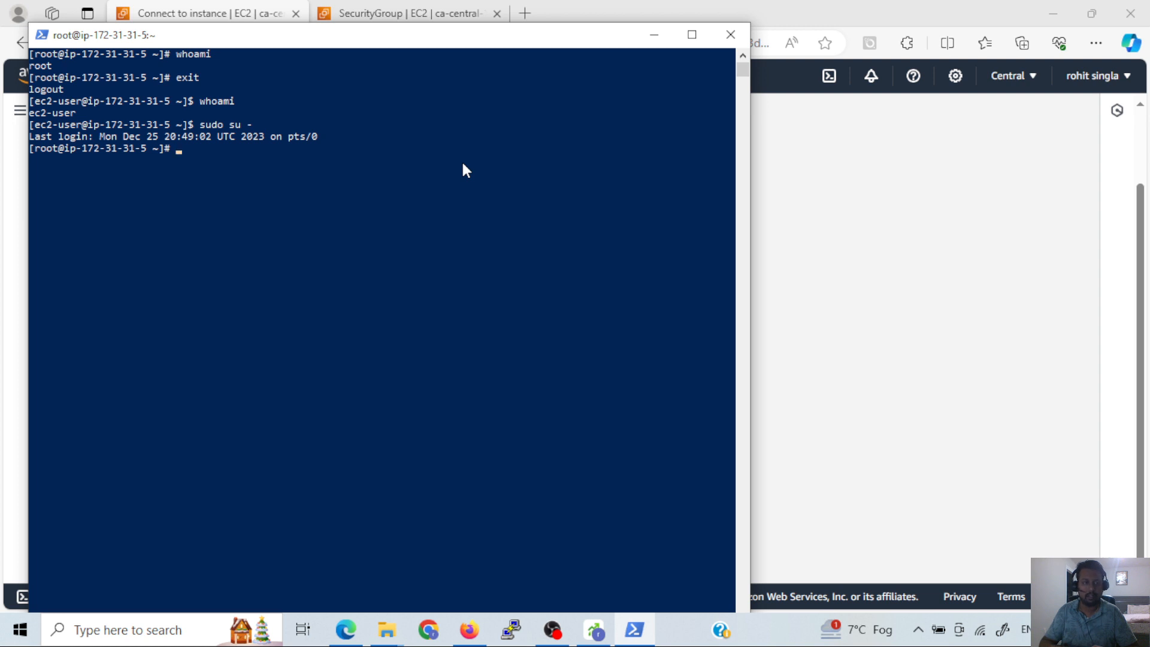
pyautogui.write('yum update -y')
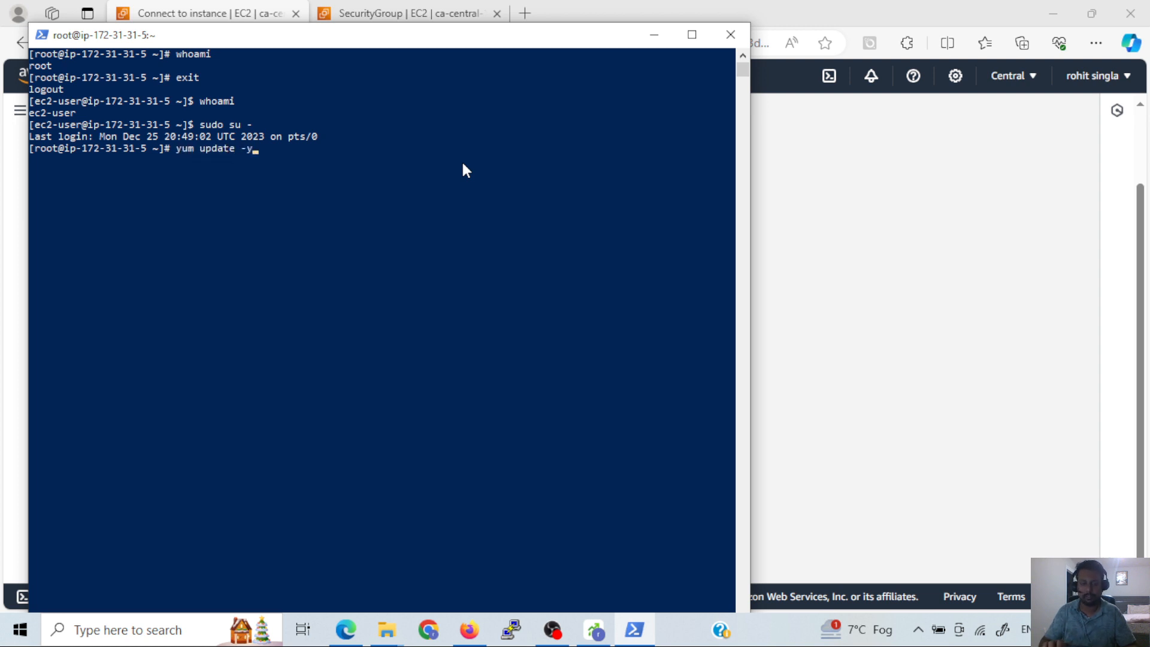
pyautogui.press('Return')
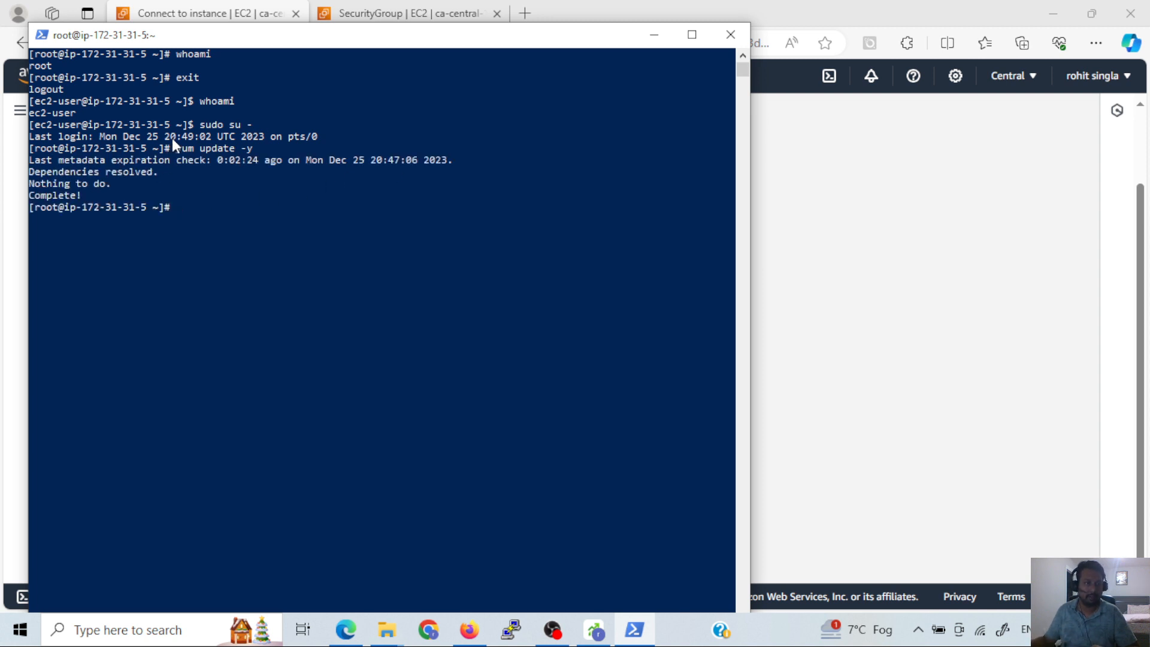
pyautogui.moveTo(258, 150); pyautogui.dragTo(179, 152)
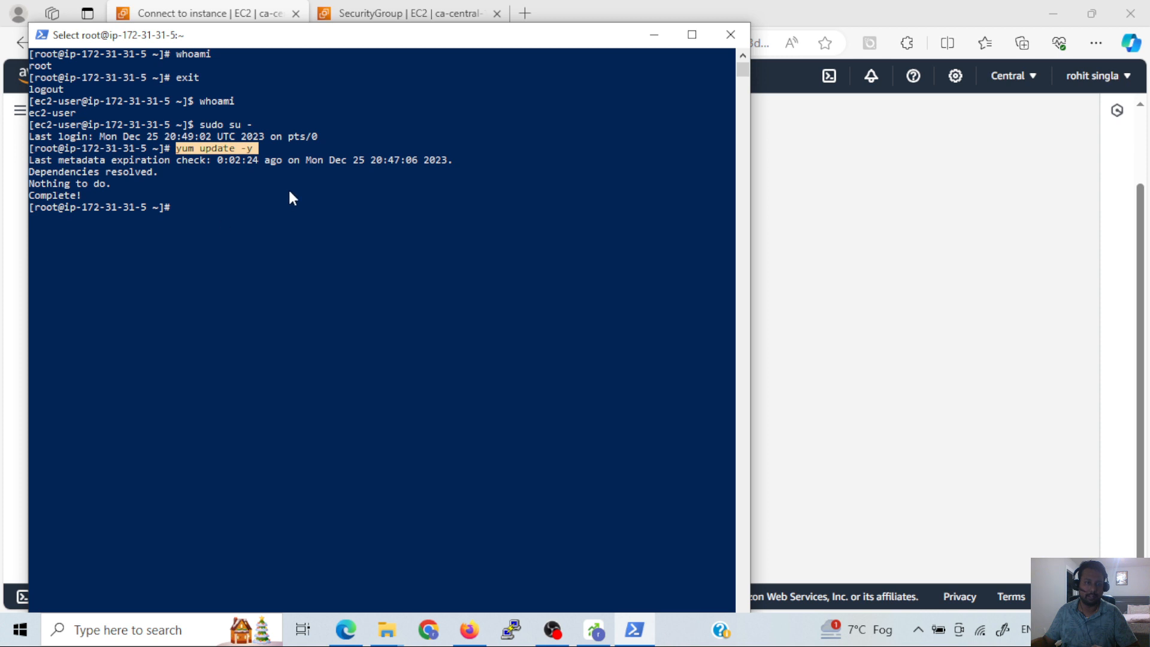
pyautogui.click(241, 203)
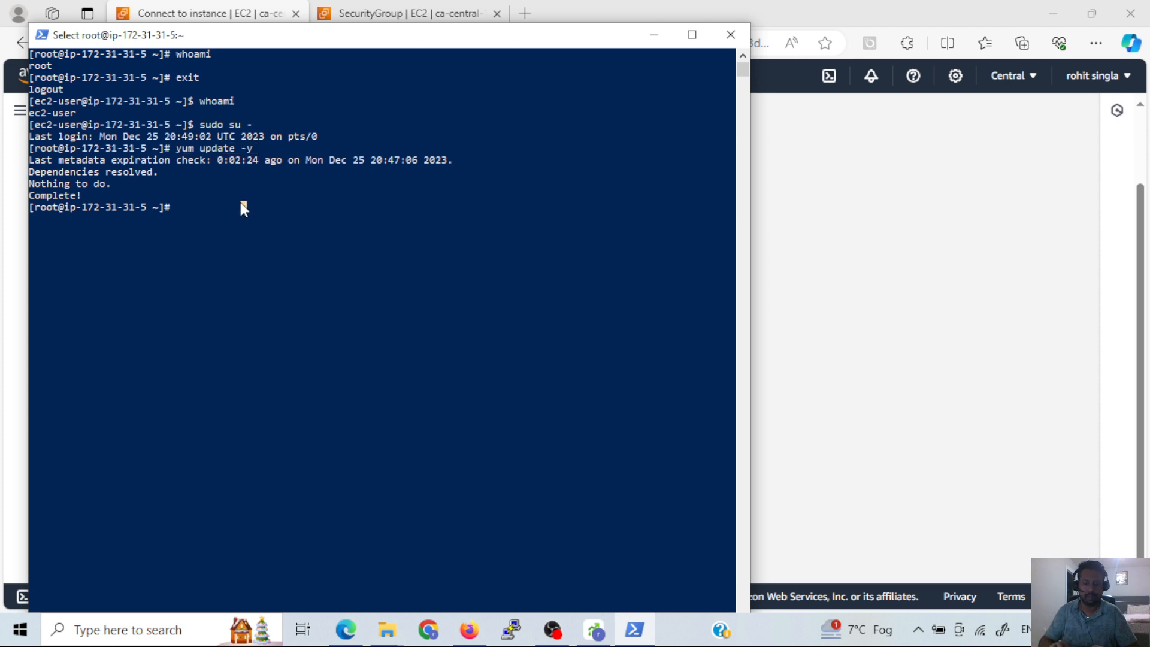
# Clear the console, check the memory usage with free -h and inspect the network configuration with ifconfig
pyautogui.write('clear')
pyautogui.press('Return')
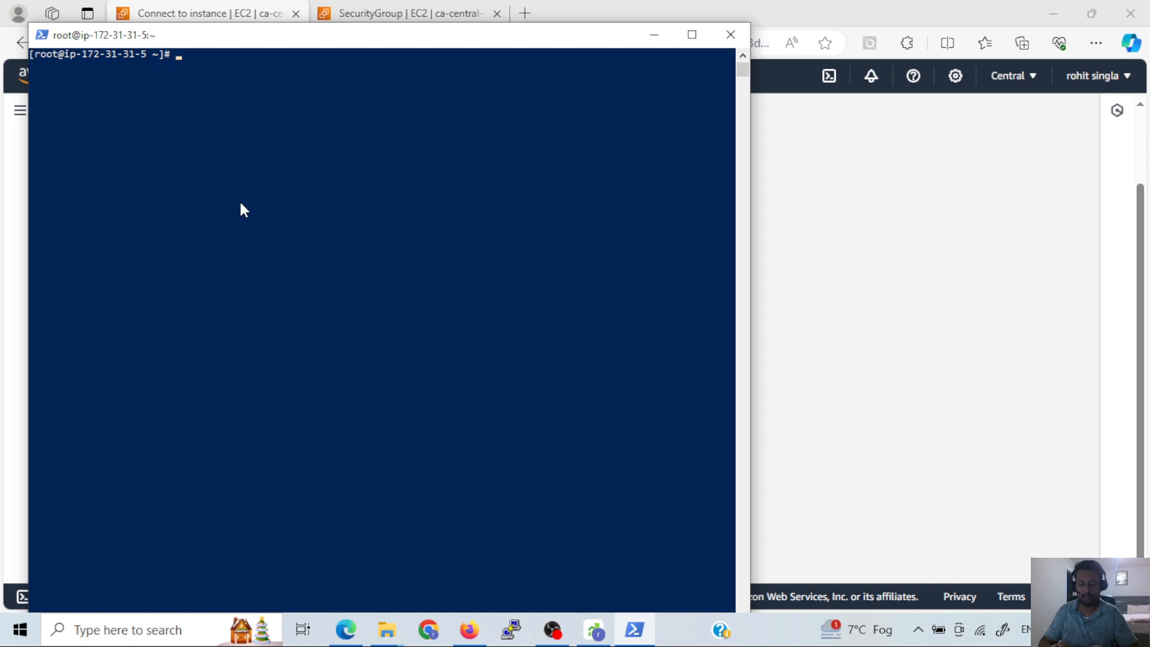
pyautogui.write('free -h')
pyautogui.press('Return')
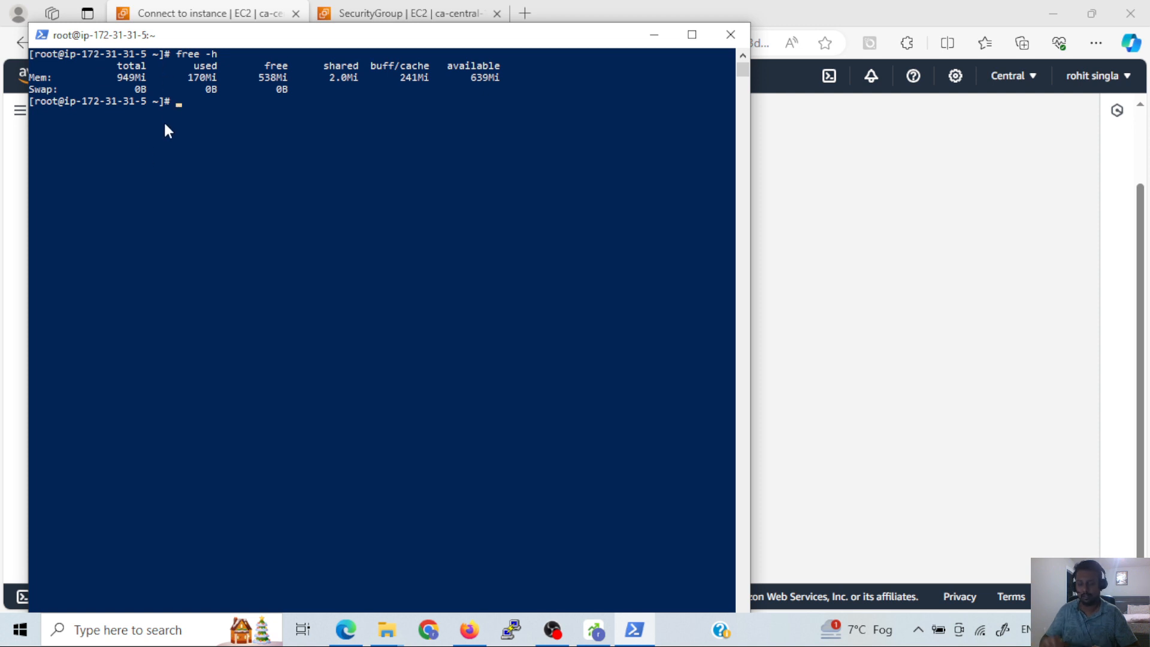
pyautogui.write('ifconfig')
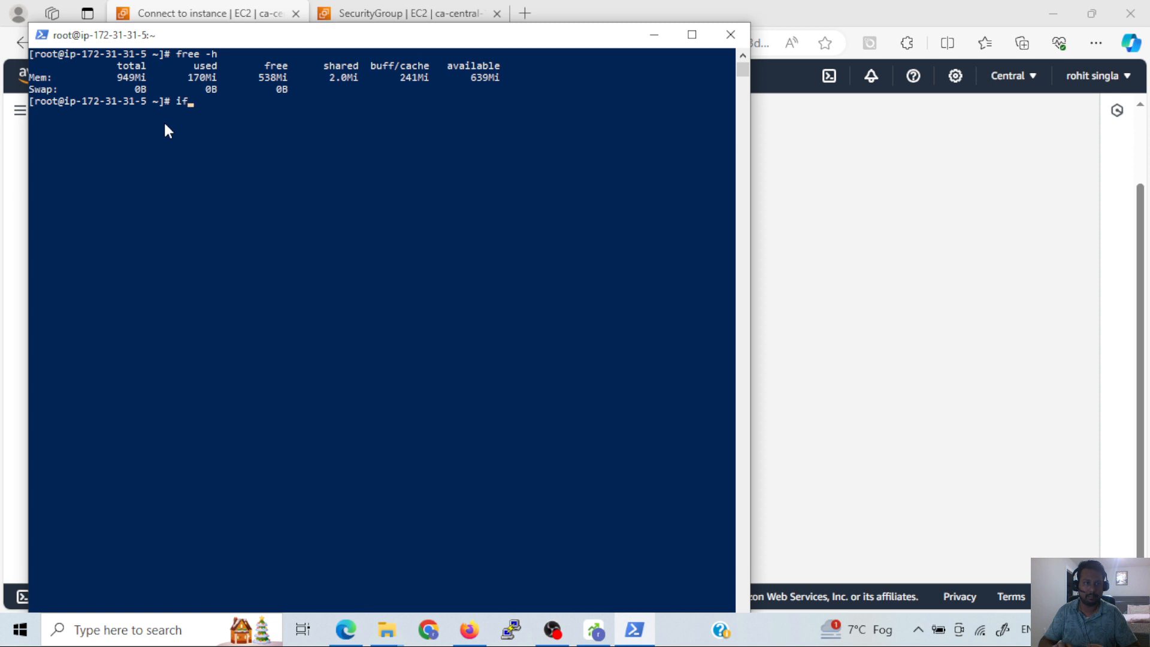
pyautogui.press('Return')
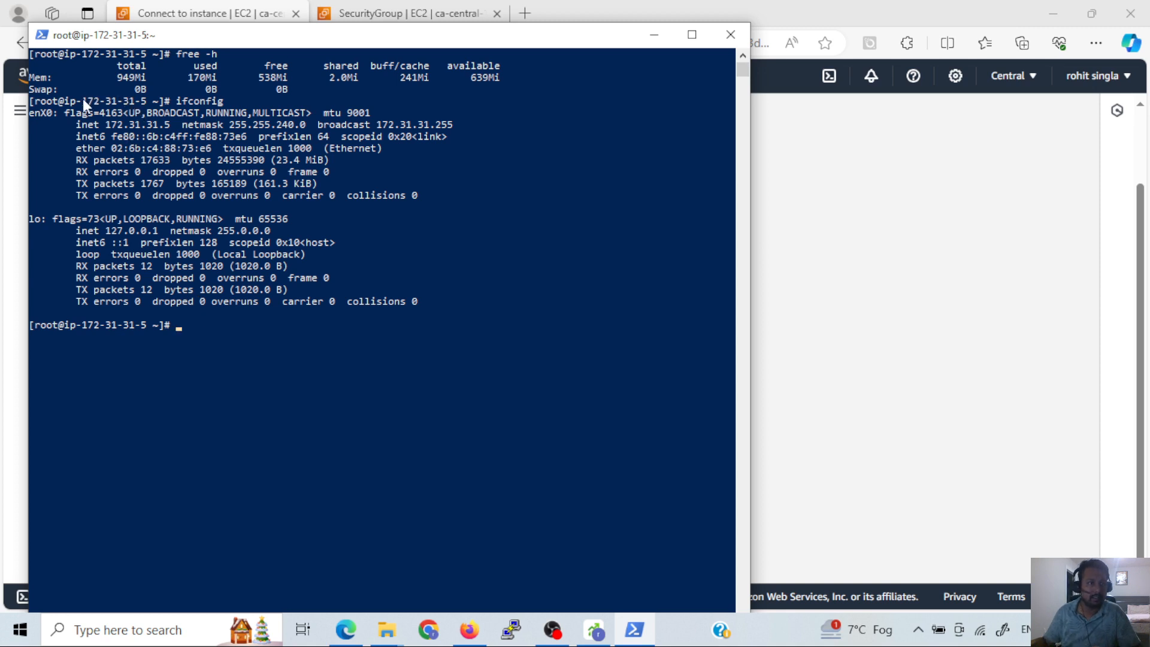
pyautogui.moveTo(83, 98); pyautogui.dragTo(150, 103)
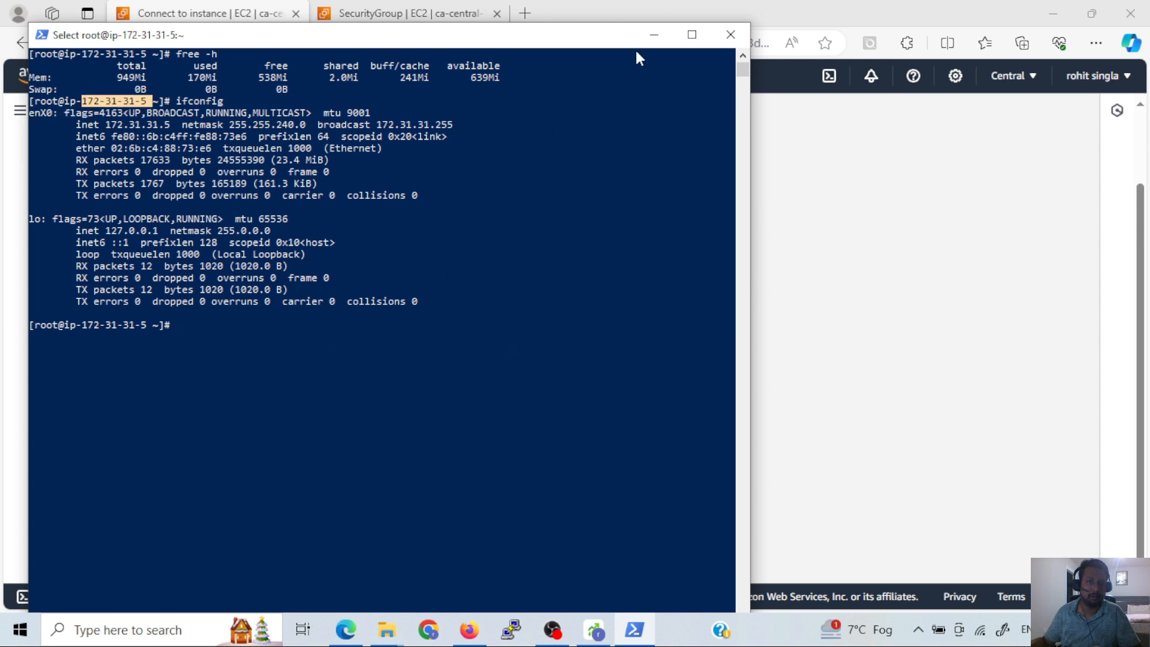
# Clear the console, view the running processes with top, then suspend it and return to the shell prompt
pyautogui.write('clear')
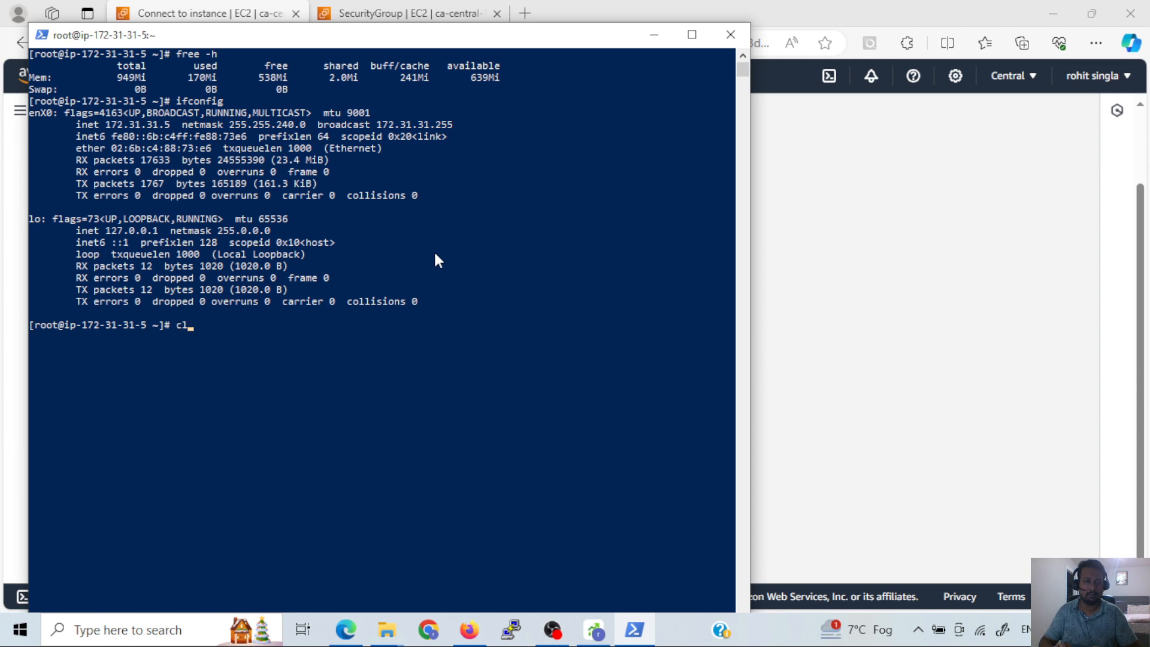
pyautogui.press('Return')
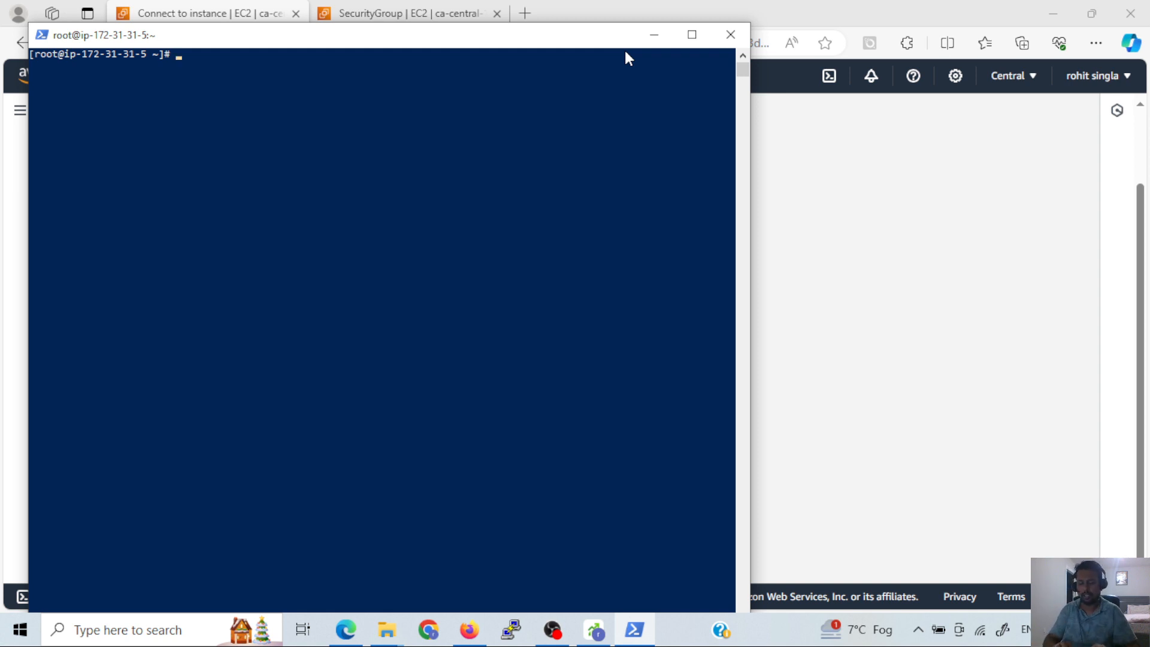
pyautogui.write('top')
pyautogui.press('Return')
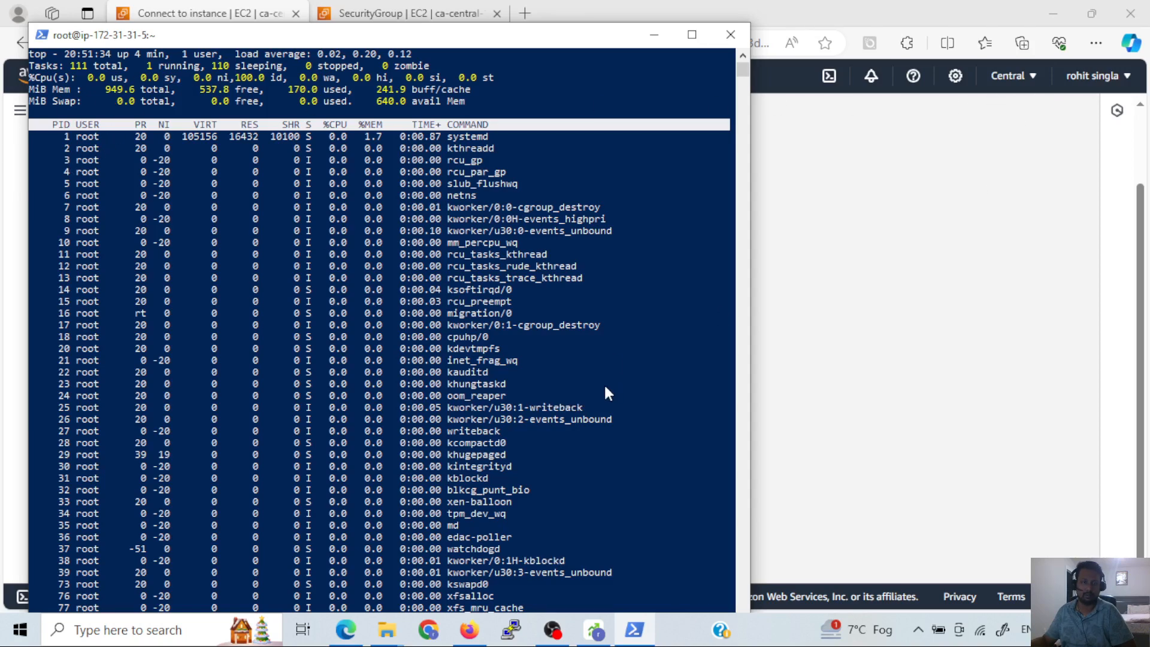
pyautogui.hotkey('ctrl', 'z')
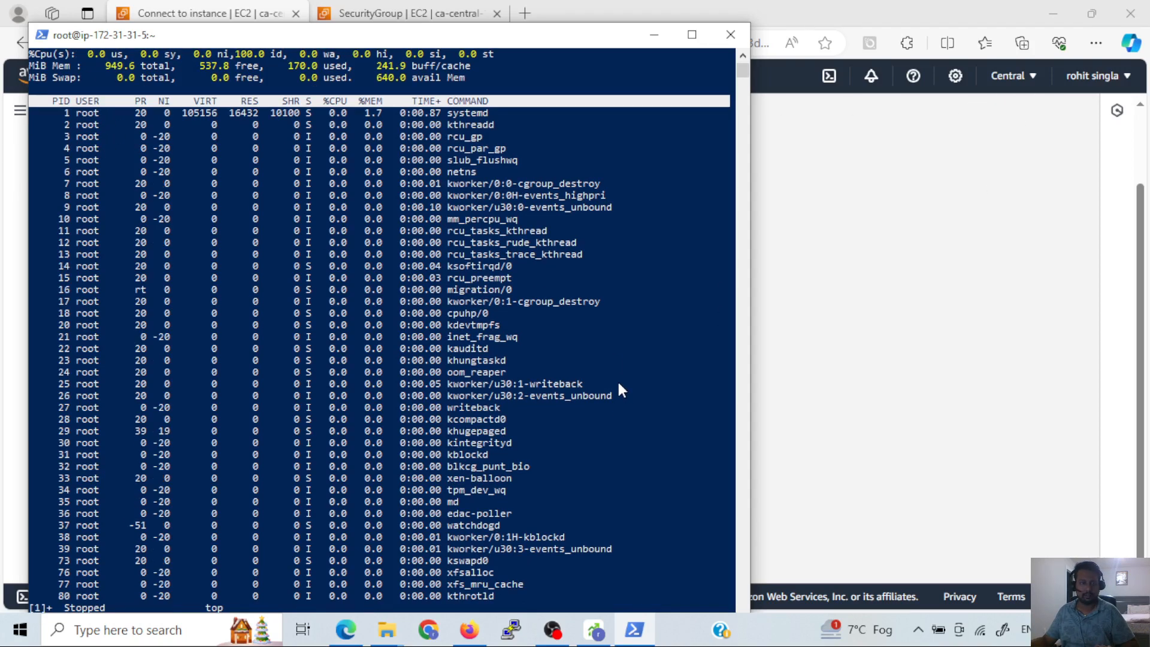
pyautogui.hotkey('ctrl', 'c')
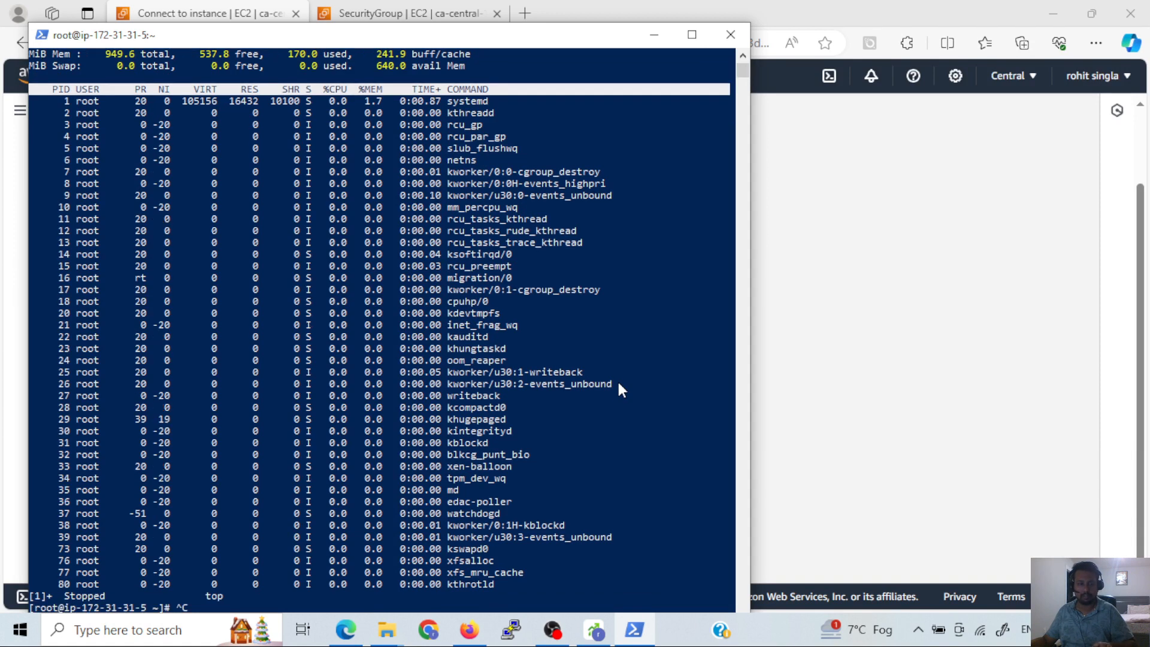